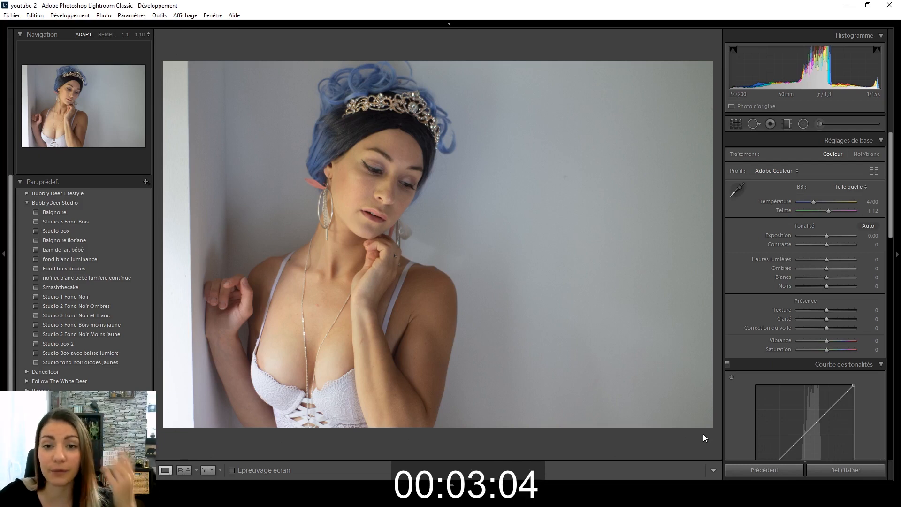
- Compare the Contraste moyen and Contraste fort point curves and keep Contraste moyen on the tone curve
scroll(745, 268, down, 3)
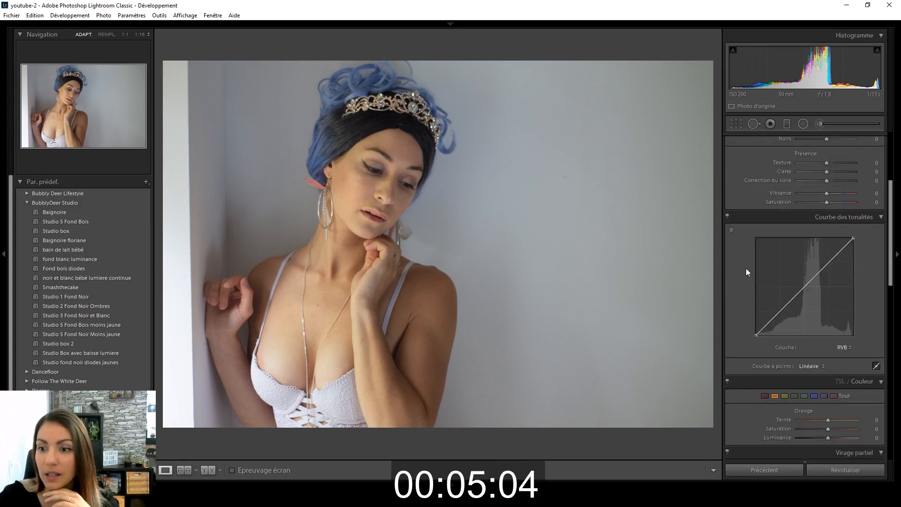
click(810, 366)
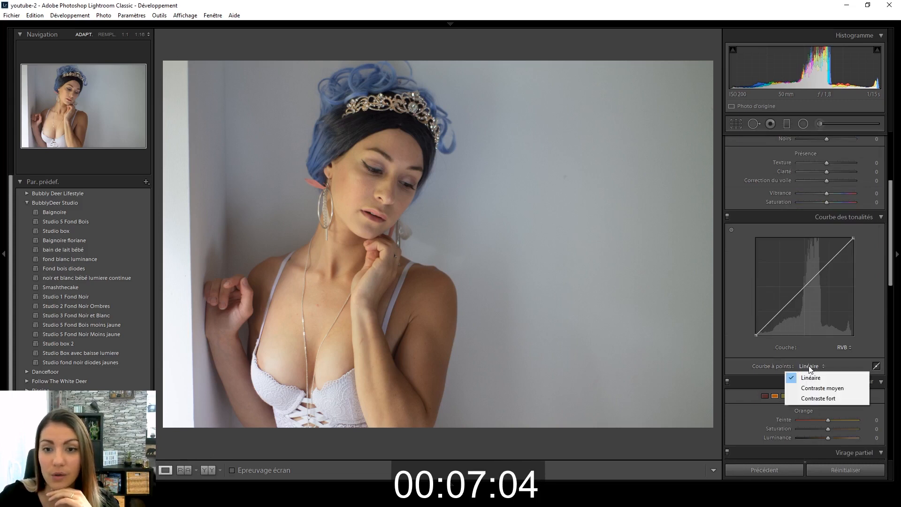
click(814, 388)
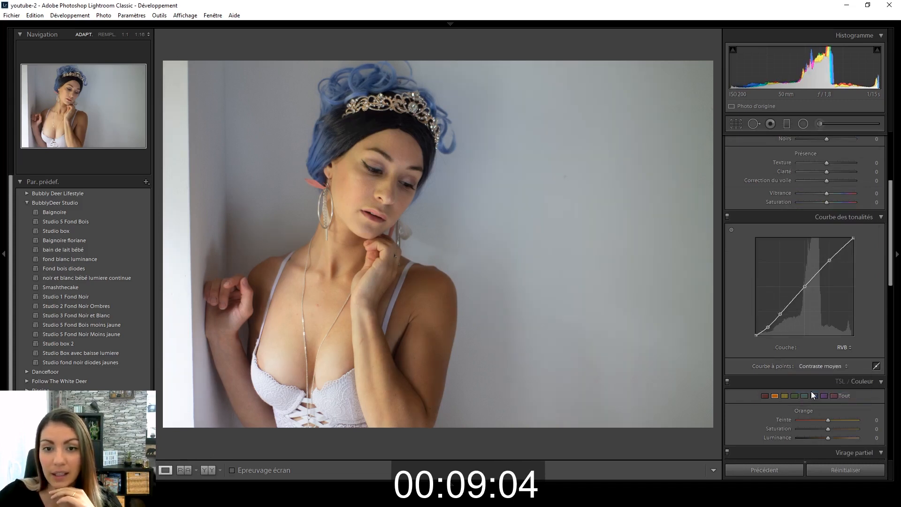
click(816, 367)
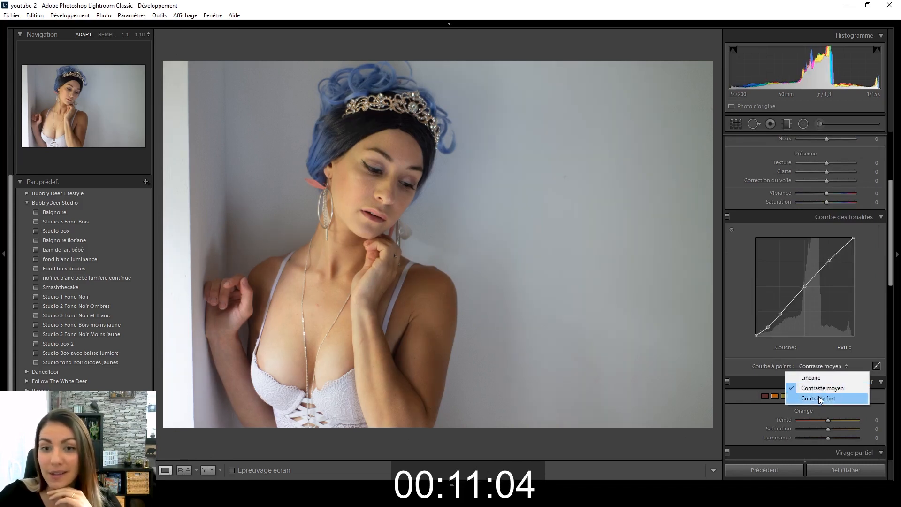
click(819, 396)
click(826, 372)
click(817, 386)
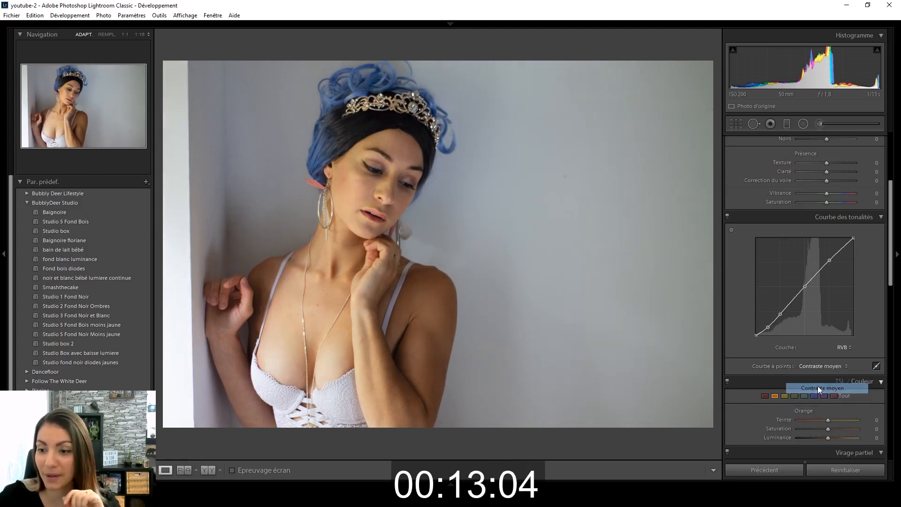
- Try a reddish highlights tint with hue 10 and saturation 15 in split toning, and return its saturation to 0
scroll(774, 328, down, 3)
scroll(774, 329, down, 2)
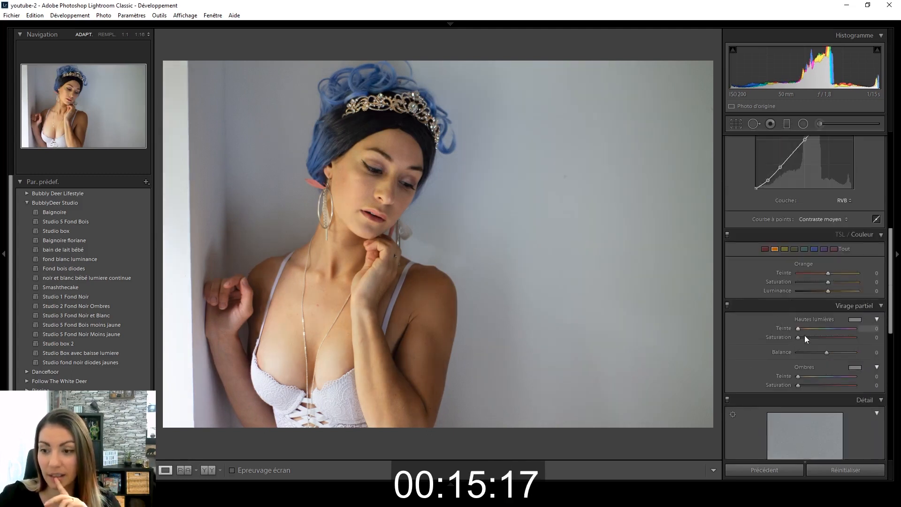
click(856, 320)
click(778, 306)
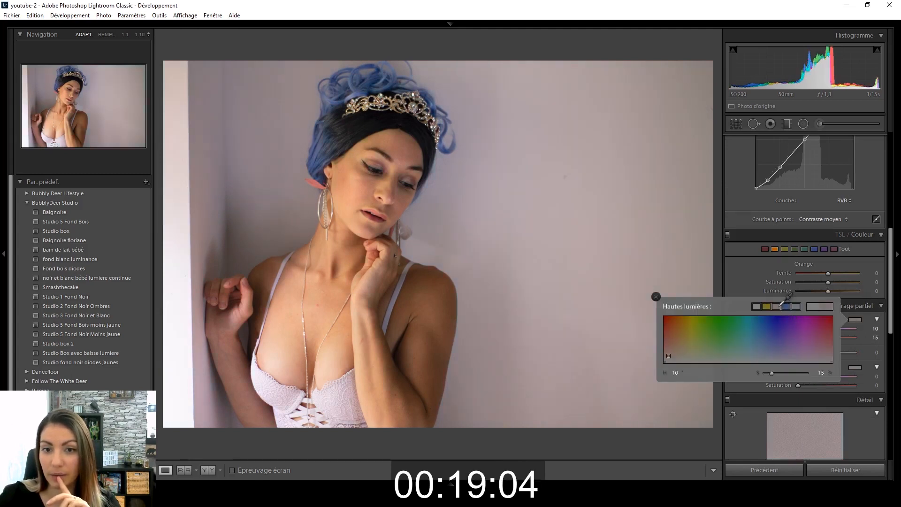
click(756, 306)
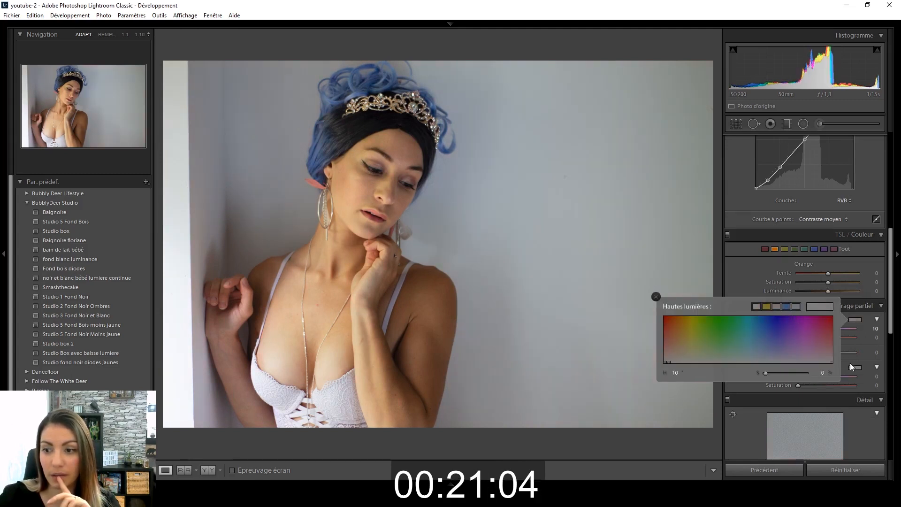
- Try a reddish shadows tint with hue 10 and saturation 15, and change it to hue 9 and saturation 0
click(855, 367)
click(776, 354)
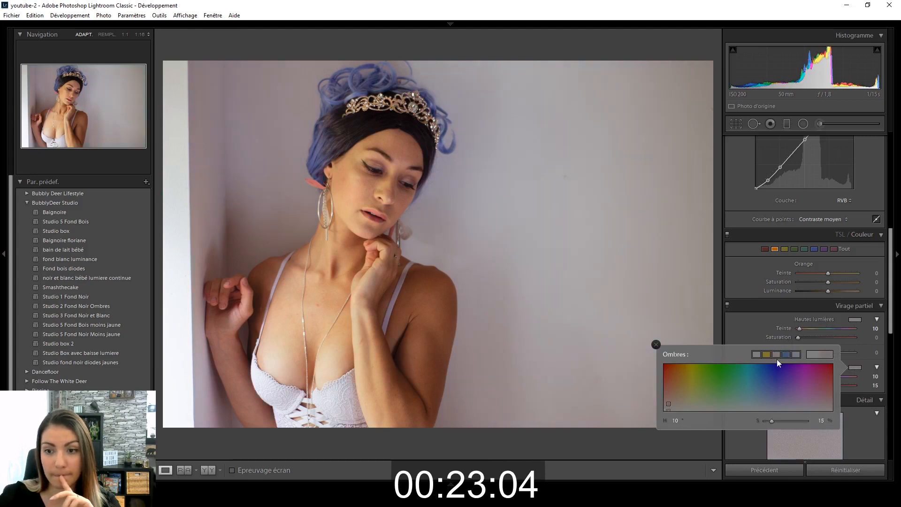
click(873, 377)
text(9)
click(875, 386)
text(0)
key(Return)
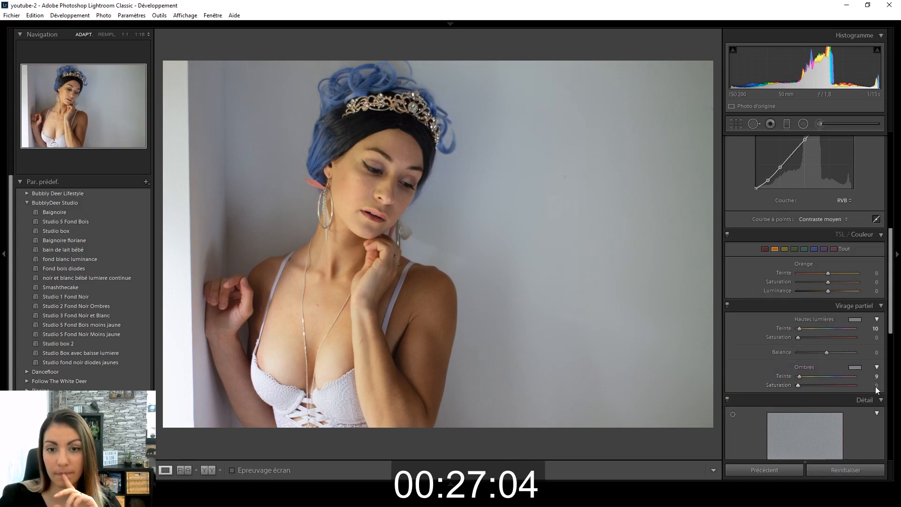
- Try a contrast of +16 in the basic adjustments and reset it to 0
scroll(790, 249, up, 5)
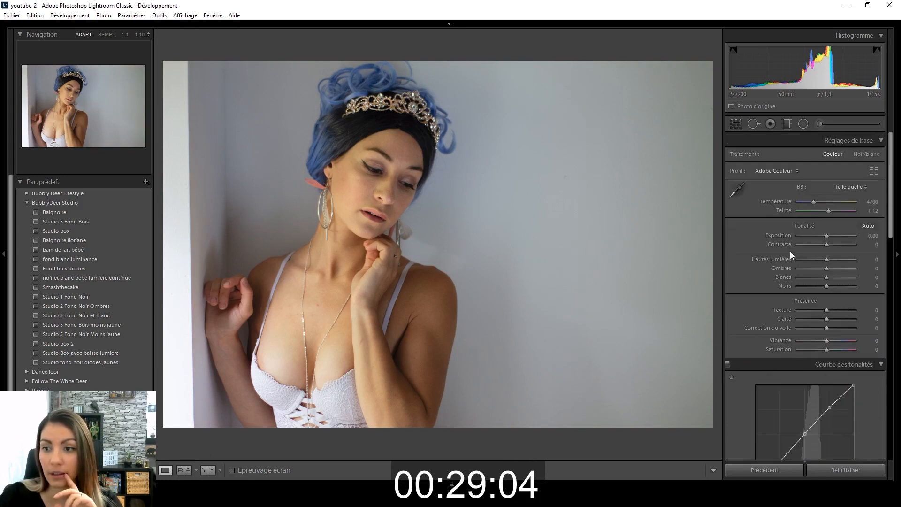
drag(826, 243, 831, 246)
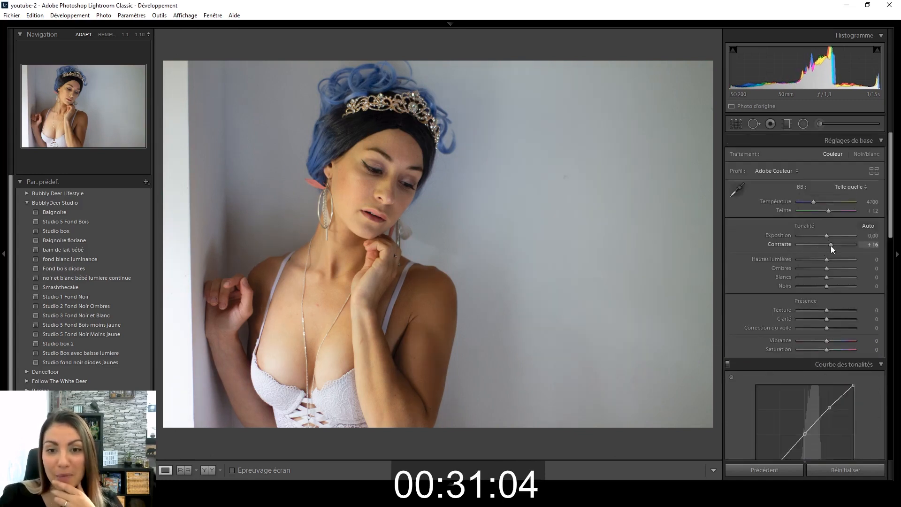
double_click(830, 245)
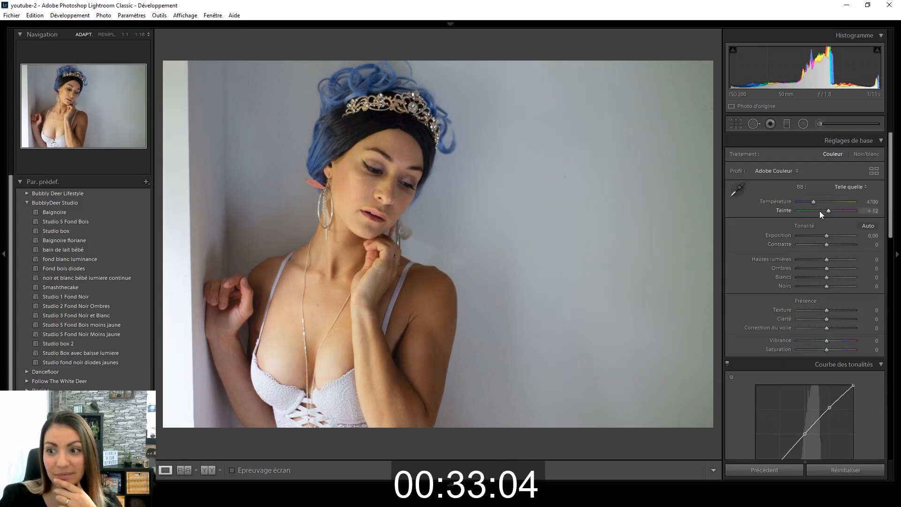
- Set the white balance by sampling the grey wall beside the woman, giving temperature 4950 and tint +18
click(737, 189)
click(605, 192)
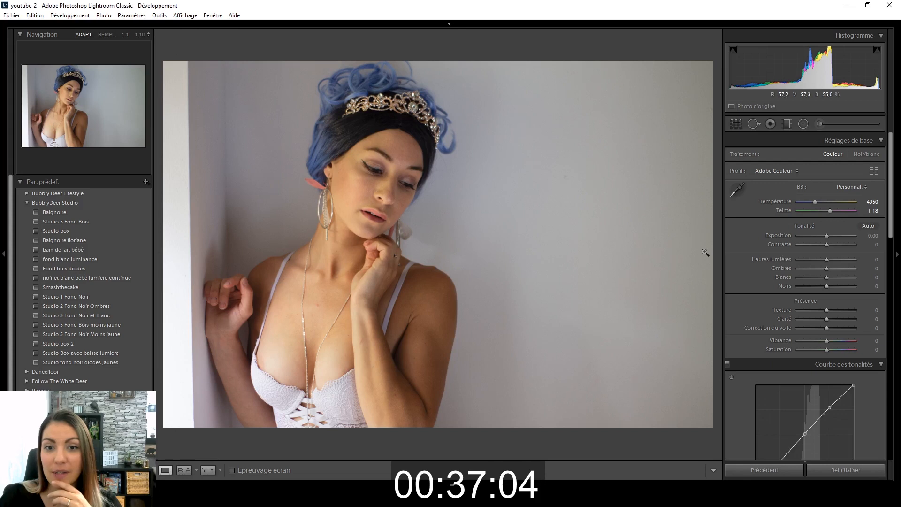
- Try a slightly tighter landscape crop at the original aspect ratio, and reset the crop
click(736, 124)
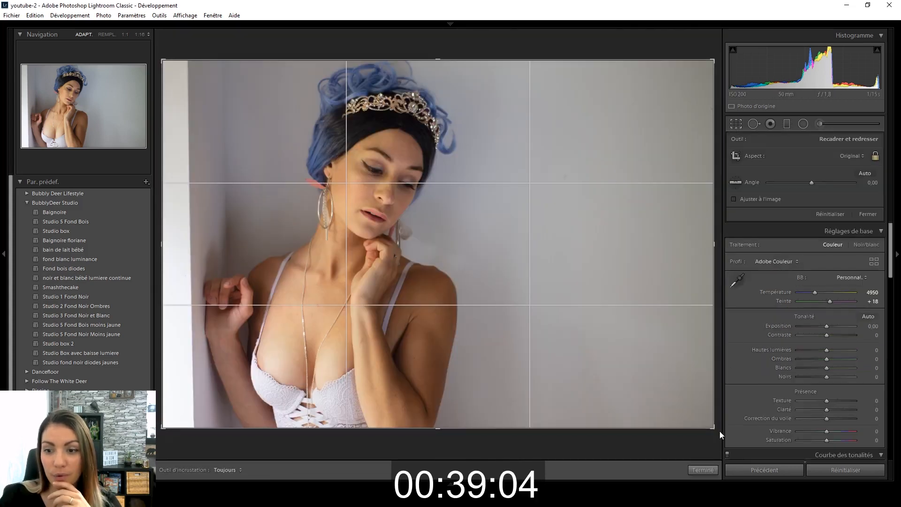
drag(713, 428, 687, 420)
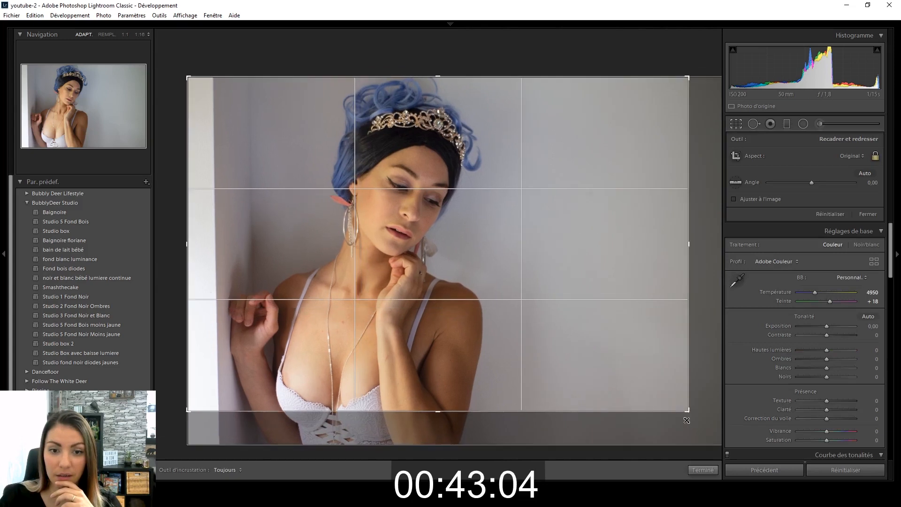
click(710, 468)
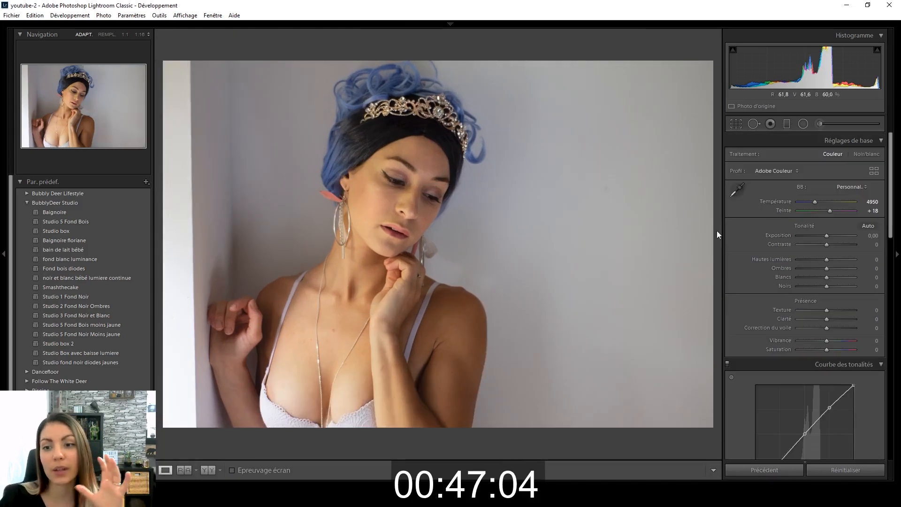
click(735, 124)
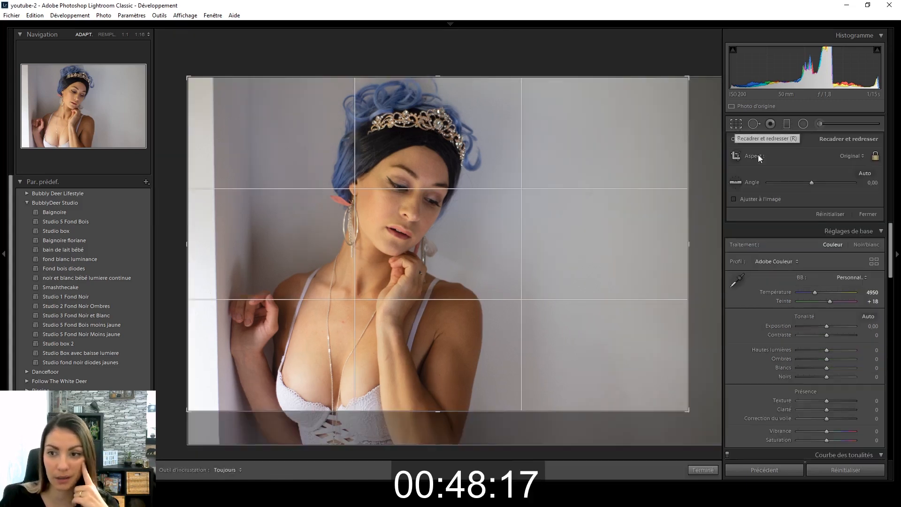
click(826, 213)
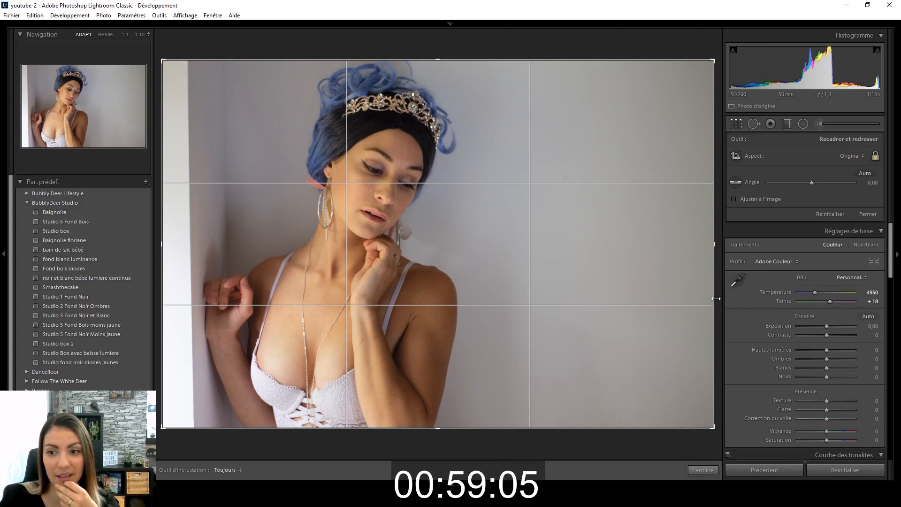
- Try narrowing the landscape crop from its right edge and shifting the photo slightly down, and reset the crop
drag(716, 301, 680, 302)
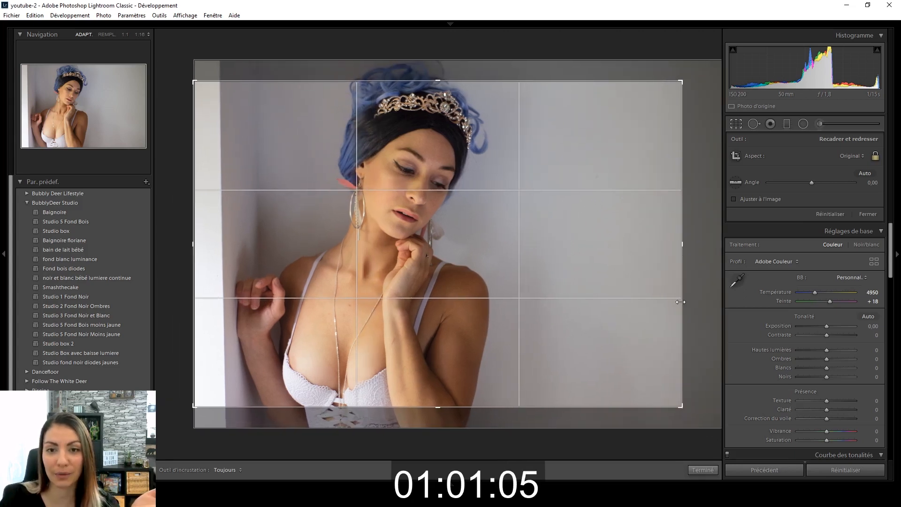
drag(551, 328, 552, 335)
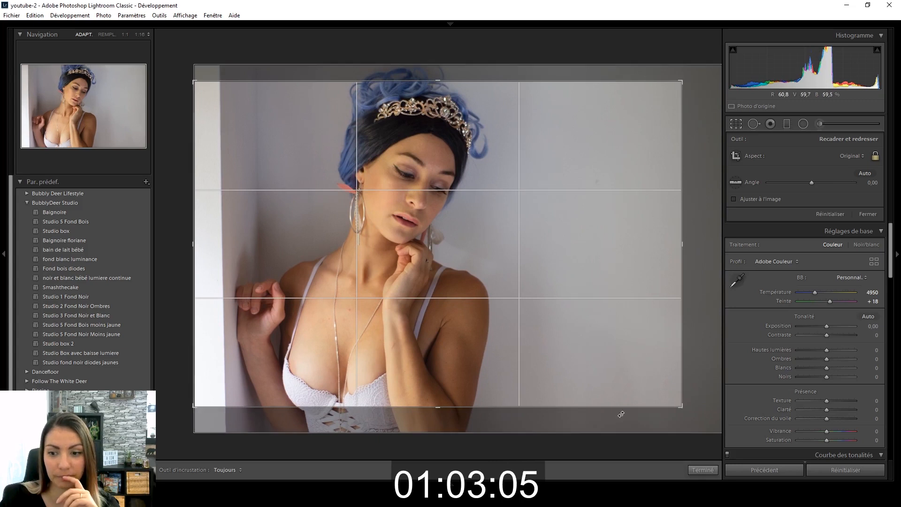
click(695, 470)
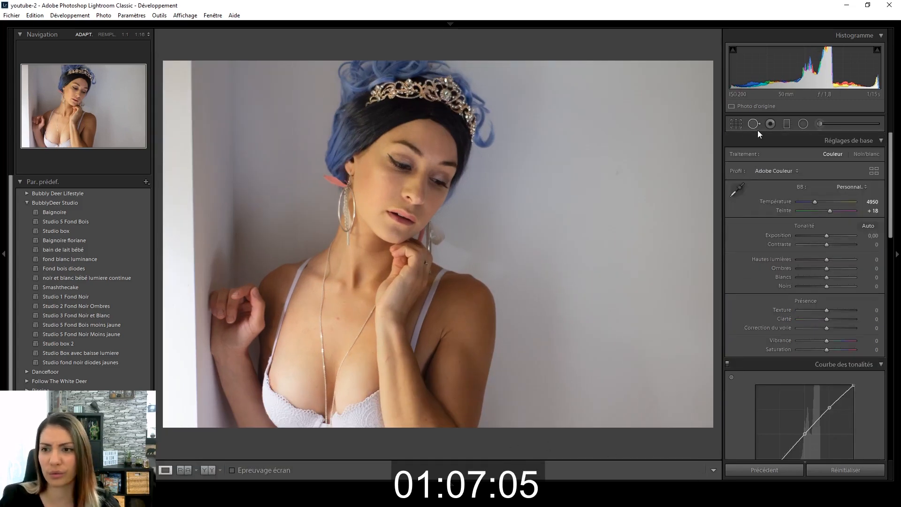
click(737, 122)
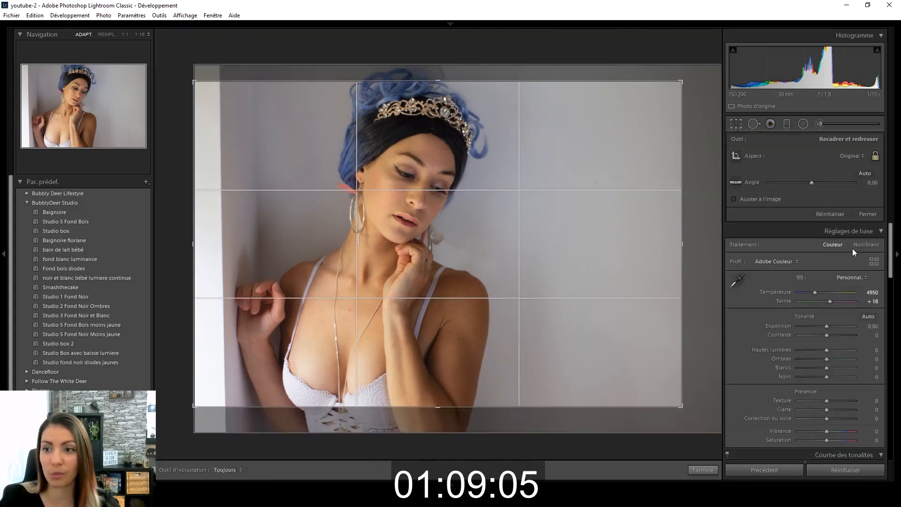
click(837, 213)
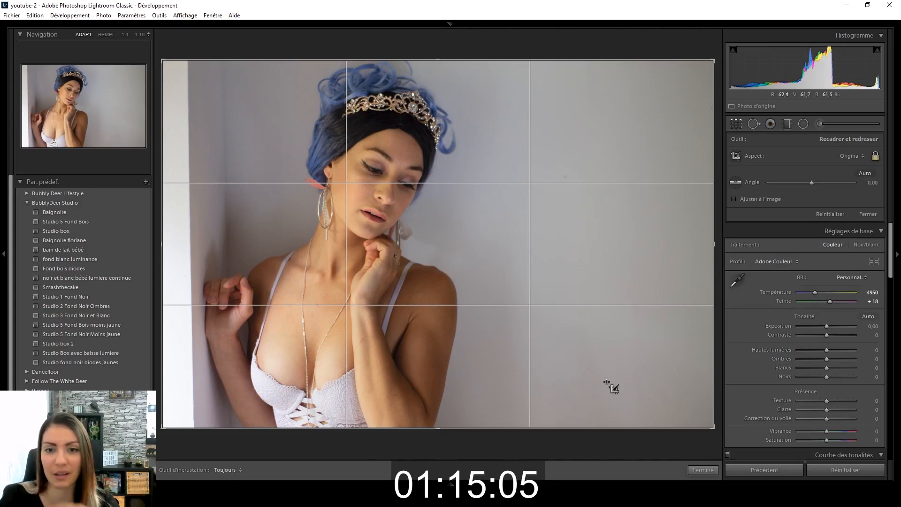
click(702, 469)
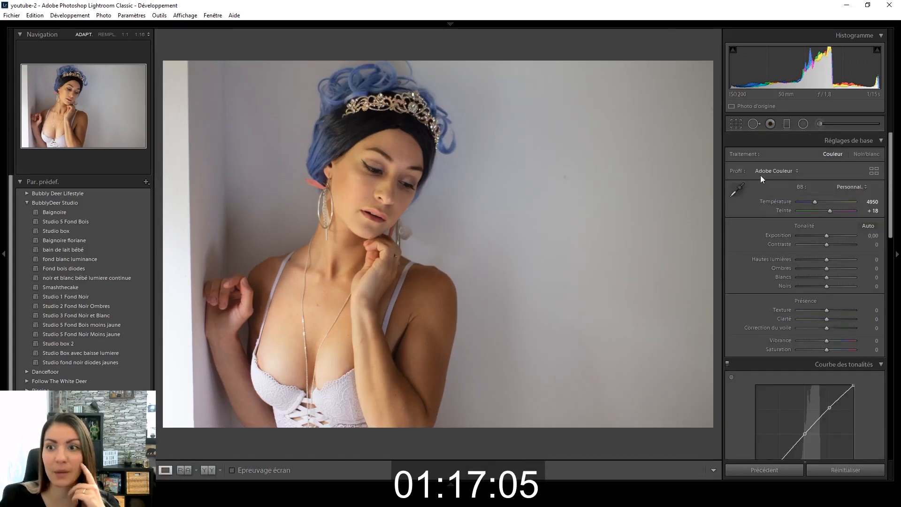
- Crop the photo to a full-height portrait format at the original aspect ratio, framing the woman and shifting her slightly left
click(736, 123)
drag(307, 127, 550, 423)
drag(493, 371, 532, 372)
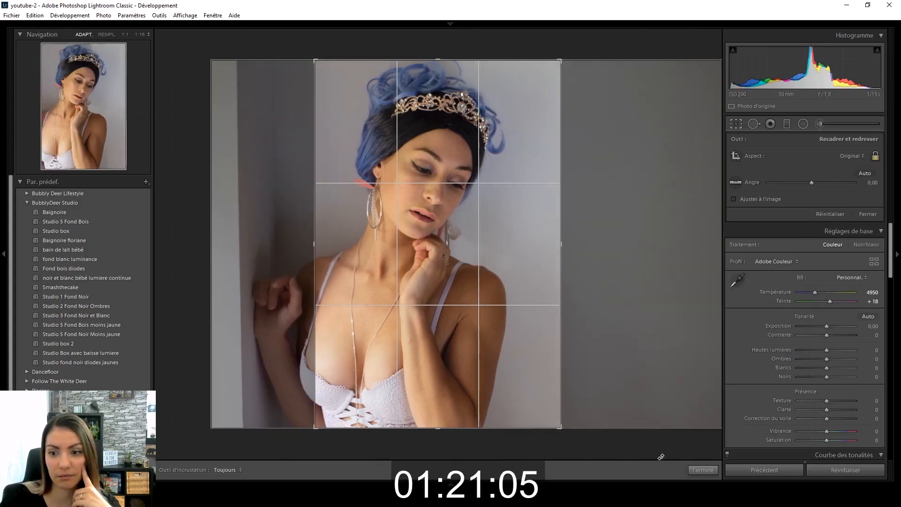
click(703, 471)
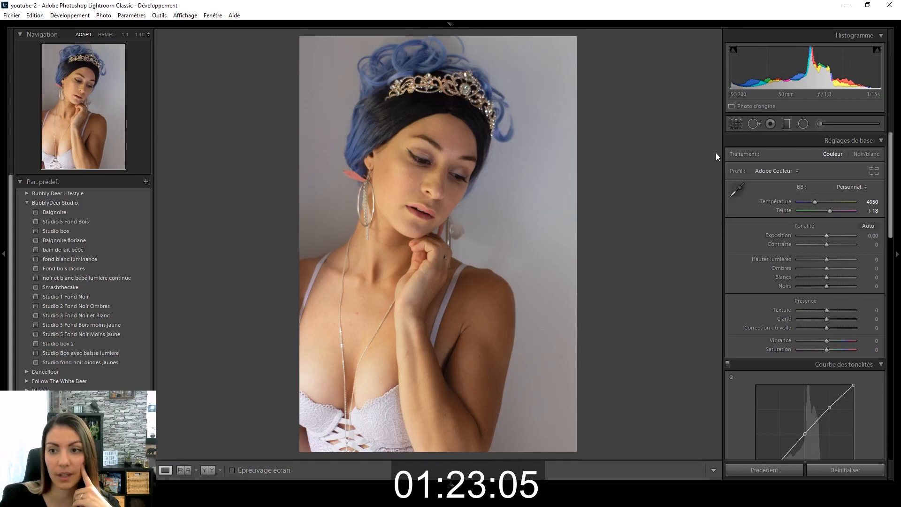
key(r)
drag(501, 217, 497, 217)
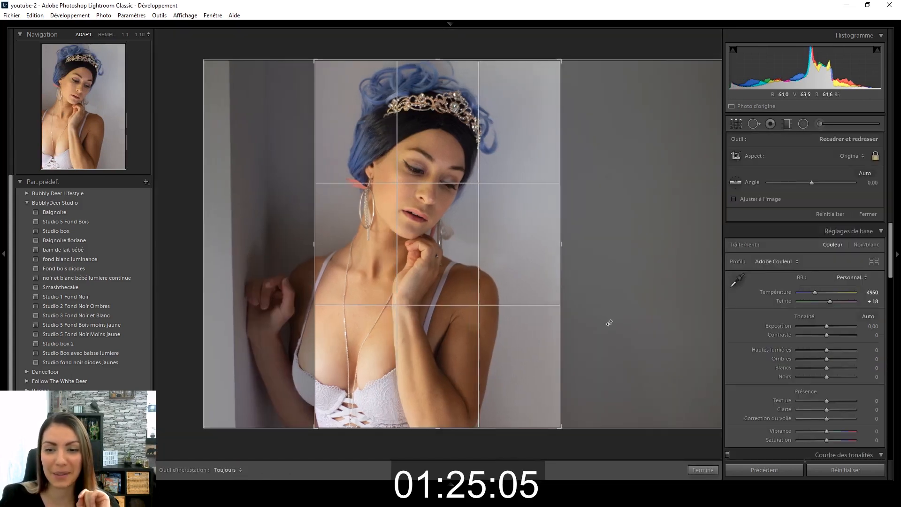
click(699, 470)
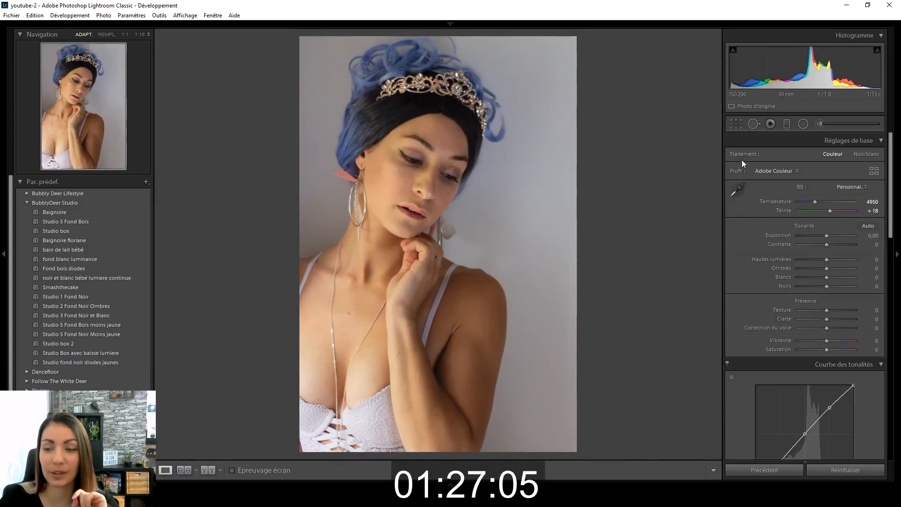
- Check the face up close and raise the photo's exposure to +0.12
click(417, 164)
click(418, 163)
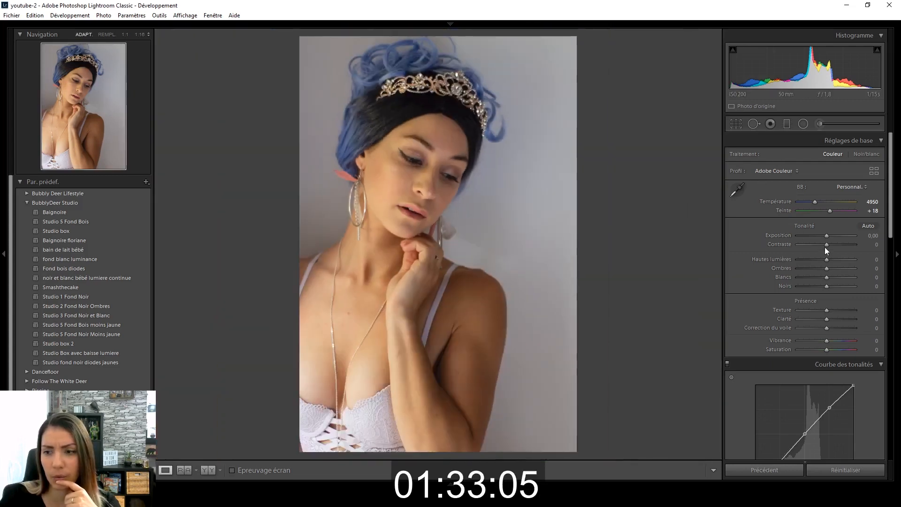
drag(826, 235, 827, 236)
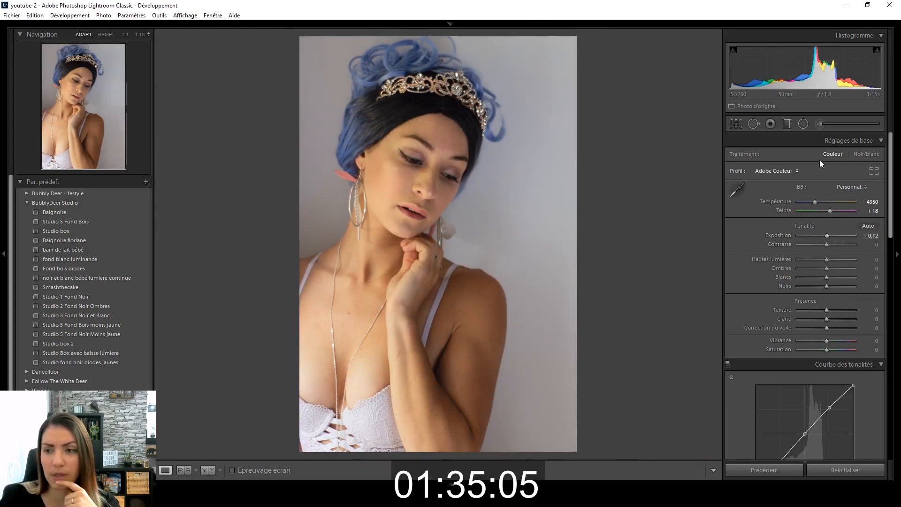
- Add a tilted elliptical radial filter around the head with exposure 0.23, feather 100 and the mask inverted
click(803, 123)
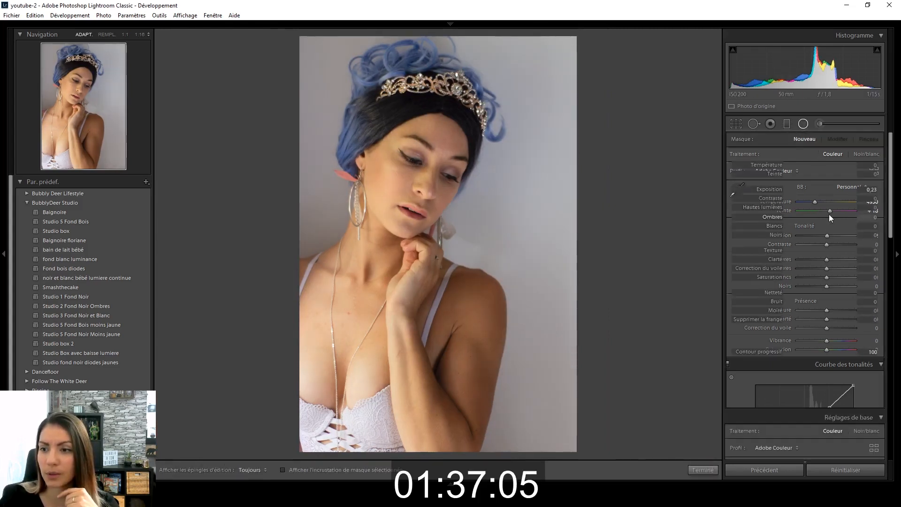
drag(417, 172, 419, 256)
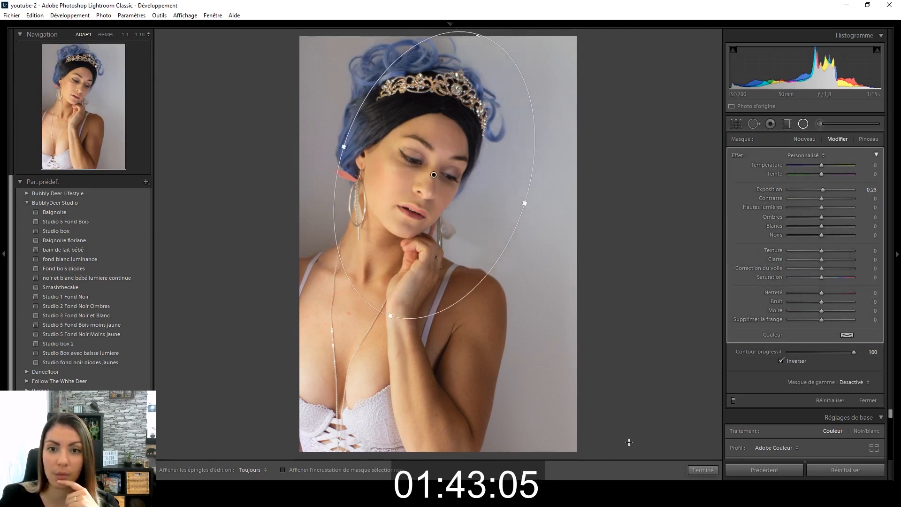
click(703, 470)
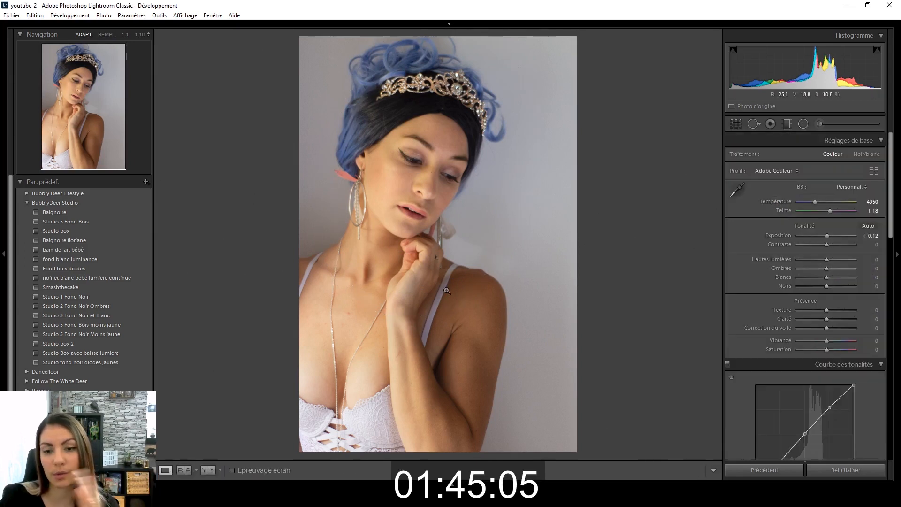
- Cool the white balance temperature to 4700
drag(815, 202, 813, 201)
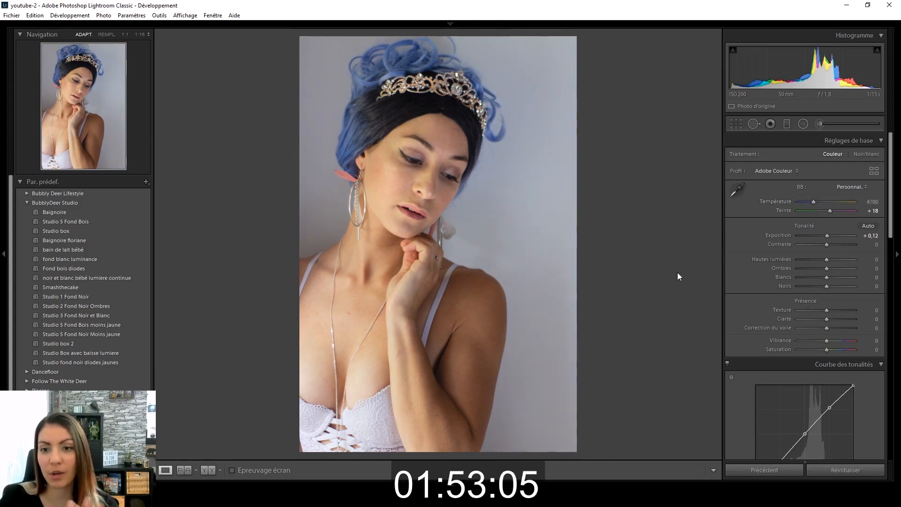
- Shift the yellow hue to -61 in the HSL colour adjustments
scroll(757, 267, down, 5)
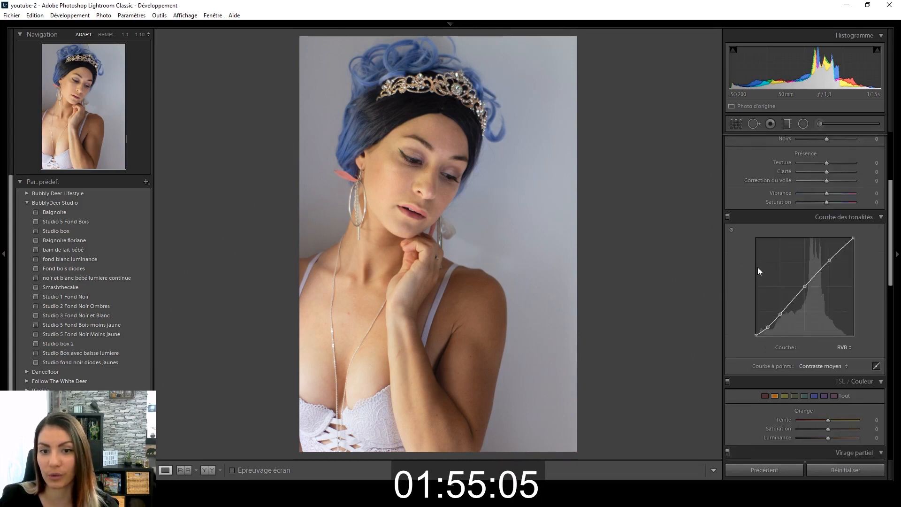
click(784, 323)
click(821, 347)
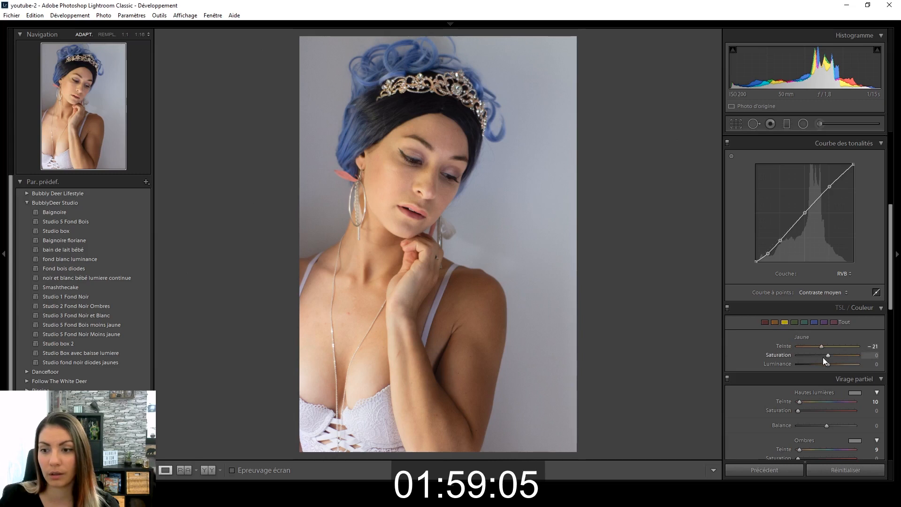
click(816, 347)
double_click(816, 347)
click(812, 347)
click(809, 346)
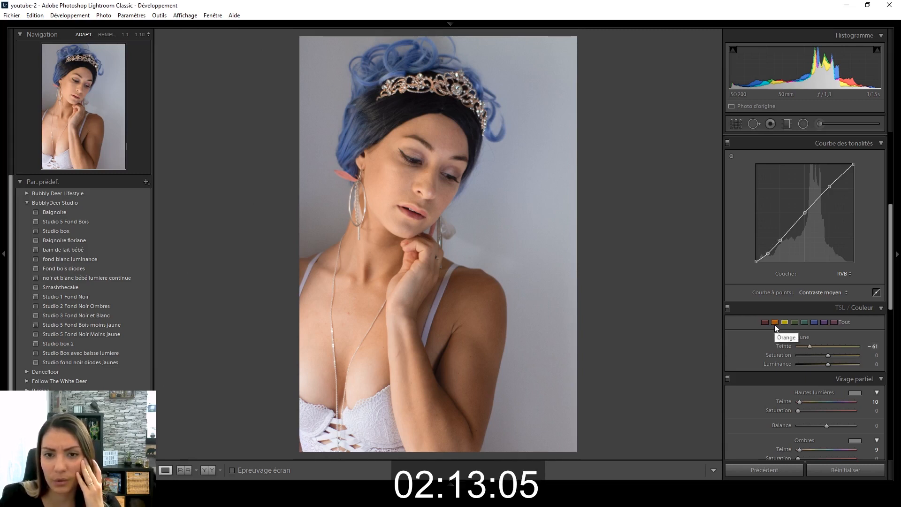
- Shift the orange hue to -4 in the HSL colour adjustments
click(775, 324)
double_click(819, 346)
drag(827, 346, 824, 345)
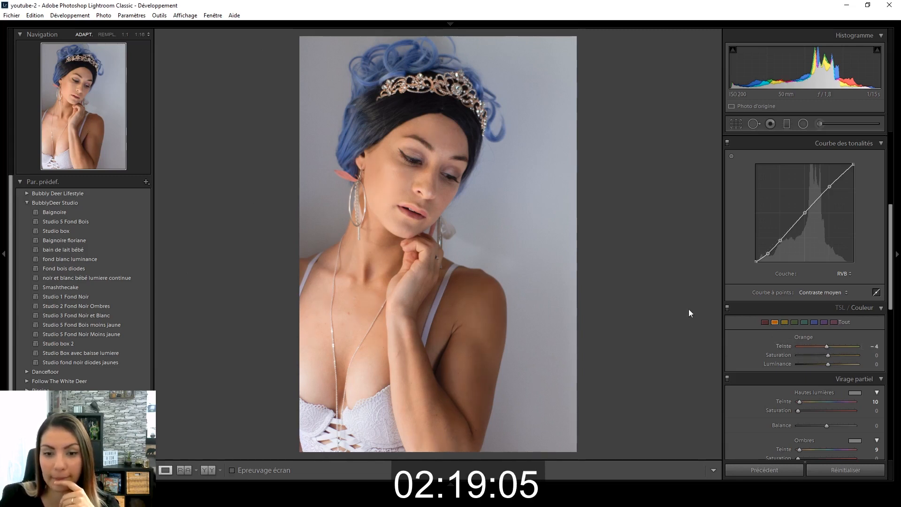
- Heal the small mark on the forearm and the blemish on the upper chest with the spot removal brush at size 29
click(403, 371)
drag(471, 313, 476, 306)
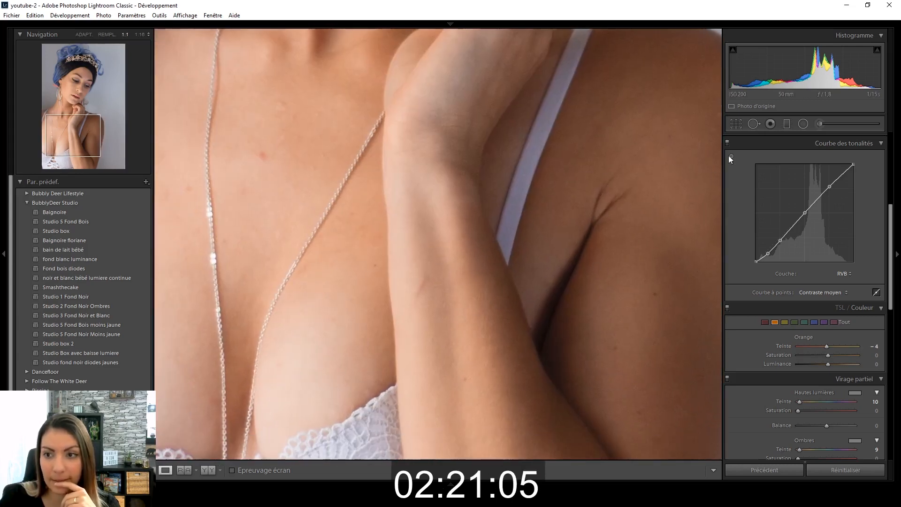
click(754, 123)
drag(822, 153, 805, 152)
drag(424, 277, 412, 306)
click(263, 154)
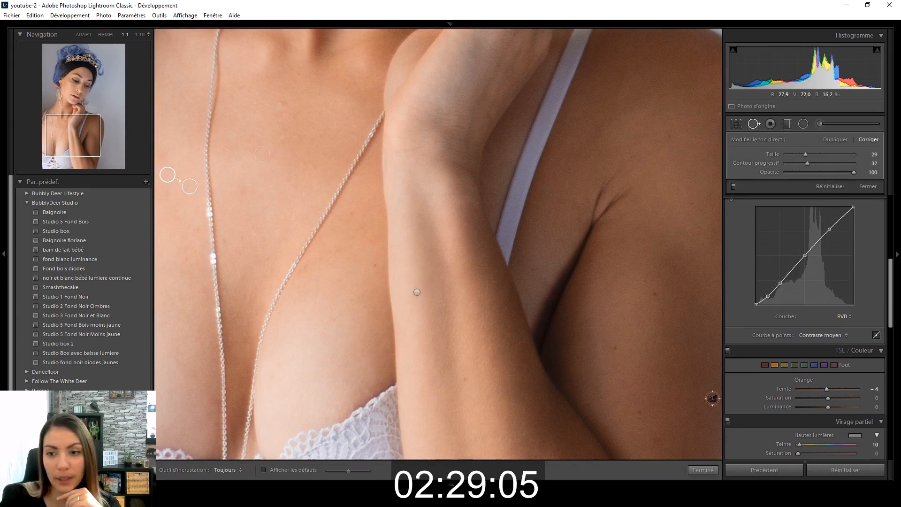
click(703, 470)
- Heal the blemish under the chin beside the fingers with the spot removal brush at size 18
drag(332, 313, 551, 320)
drag(562, 125, 377, 396)
drag(445, 246, 377, 364)
drag(557, 222, 562, 168)
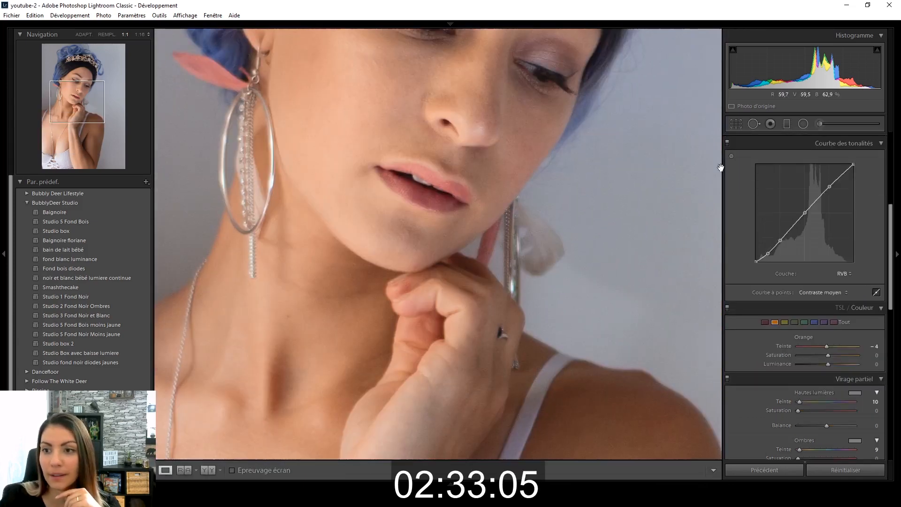
click(754, 124)
click(797, 156)
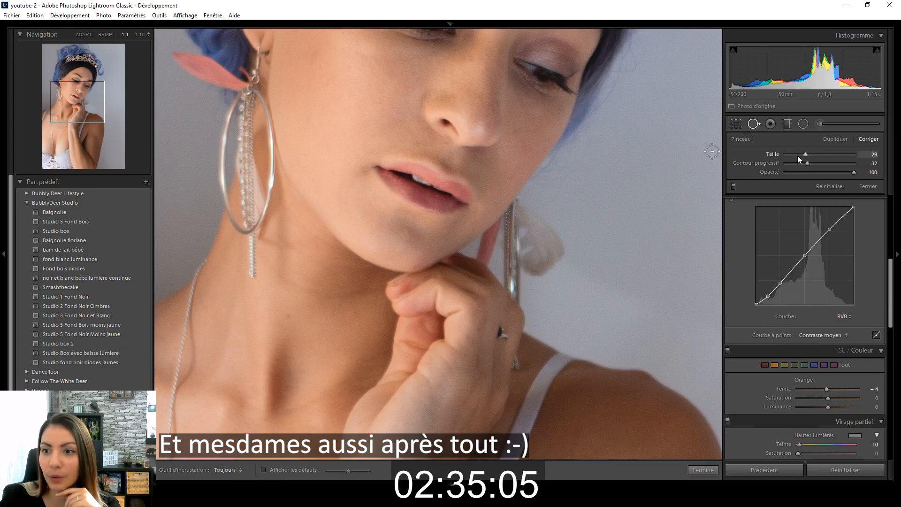
click(413, 268)
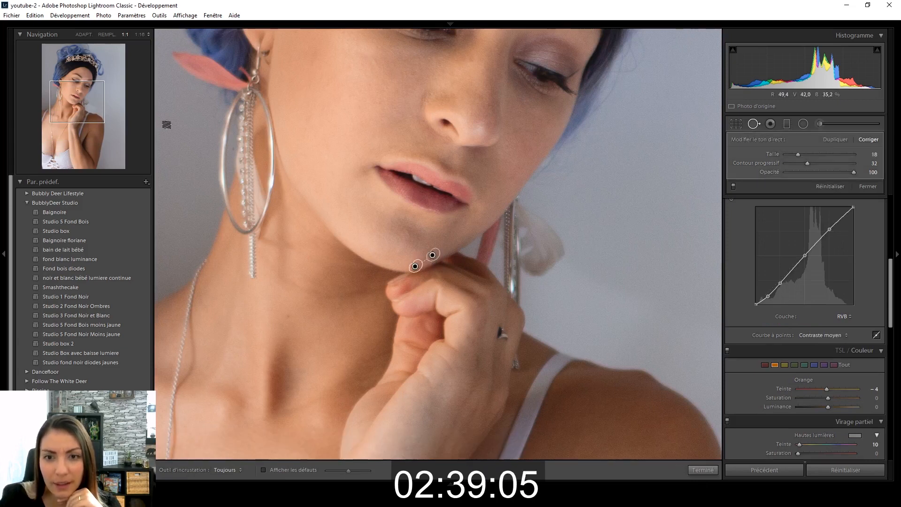
click(703, 470)
drag(623, 321, 606, 396)
click(754, 127)
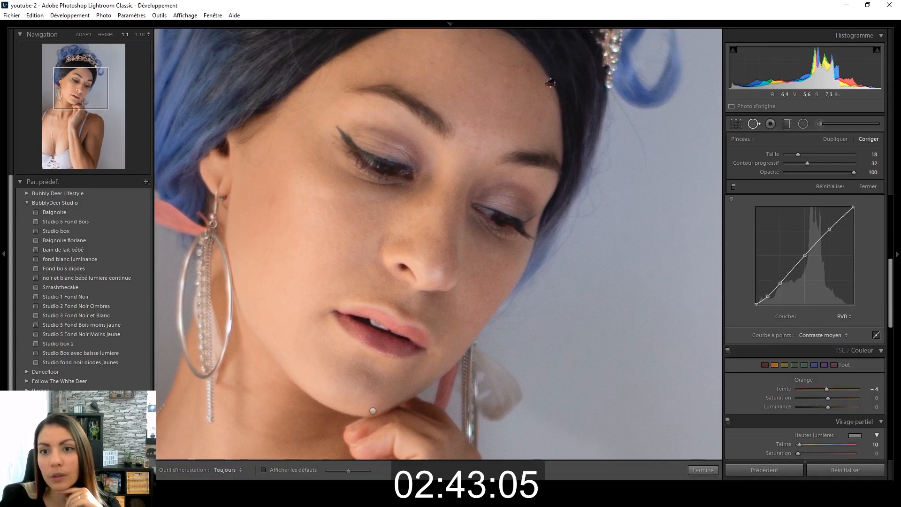
click(703, 470)
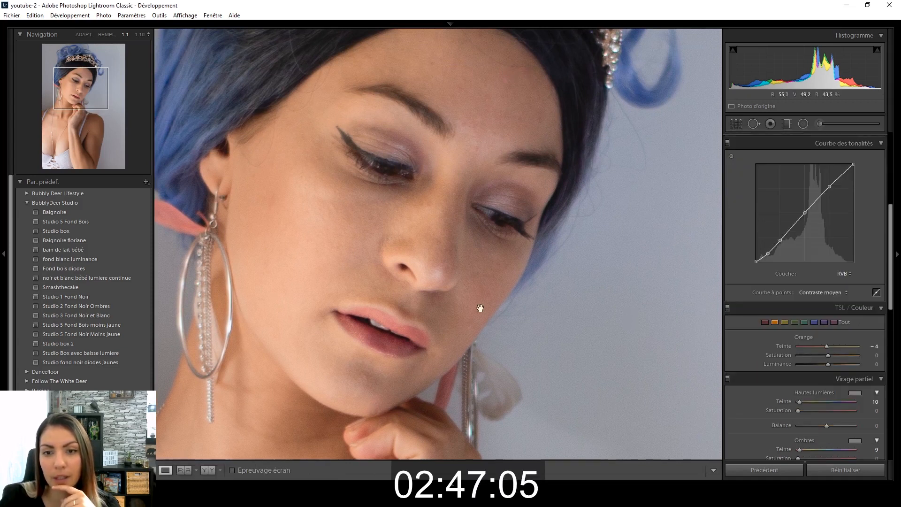
- Add a tilted elliptical radial filter around the face with contrast 9, blacks -20 and sharpness 18
click(803, 124)
drag(821, 201, 824, 201)
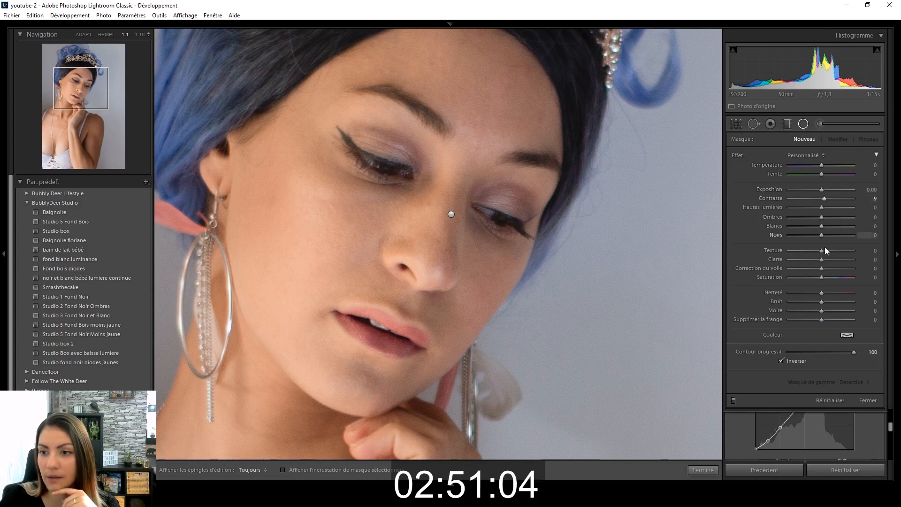
drag(822, 235, 814, 235)
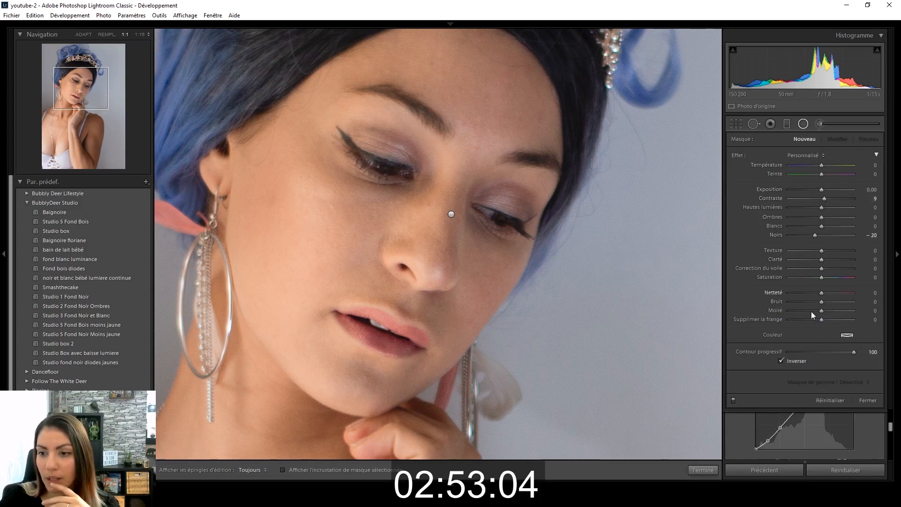
drag(821, 293, 827, 293)
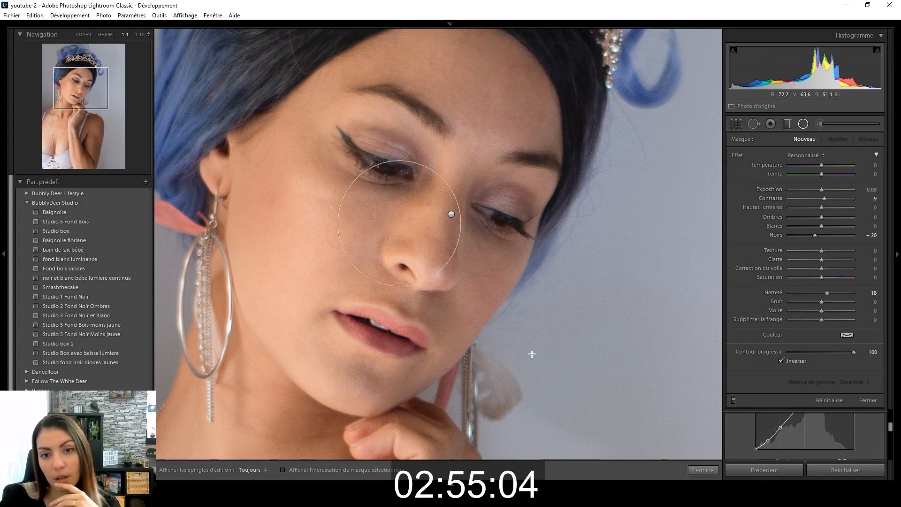
drag(560, 455, 585, 465)
drag(542, 407, 454, 419)
drag(437, 370, 444, 364)
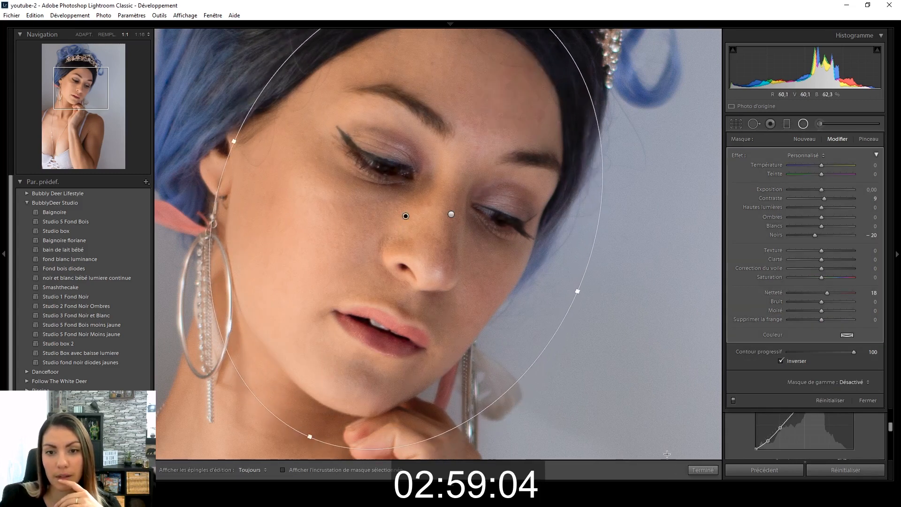
click(697, 469)
- Heal the small diagonal mark on the chin below the lips with the spot removal brush
click(754, 124)
drag(362, 373, 370, 382)
click(708, 469)
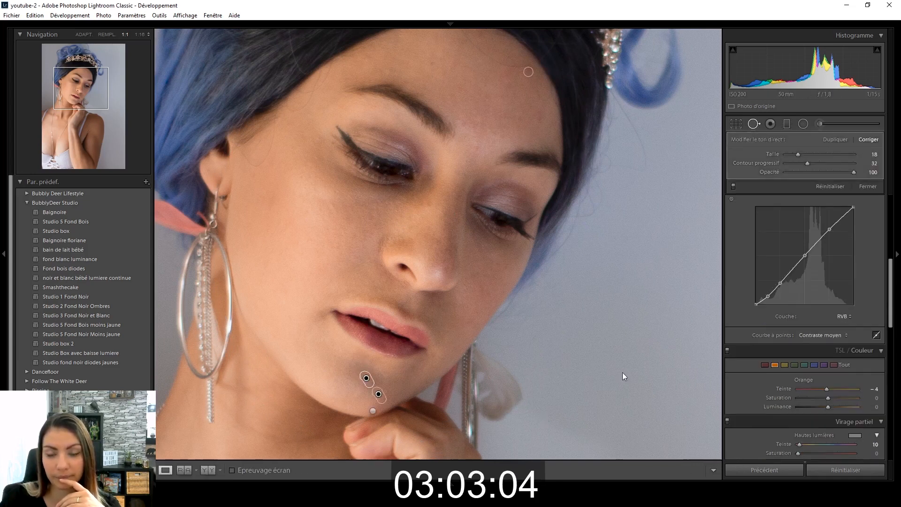
- Compare the whole photo before and after the edits side by side
click(588, 300)
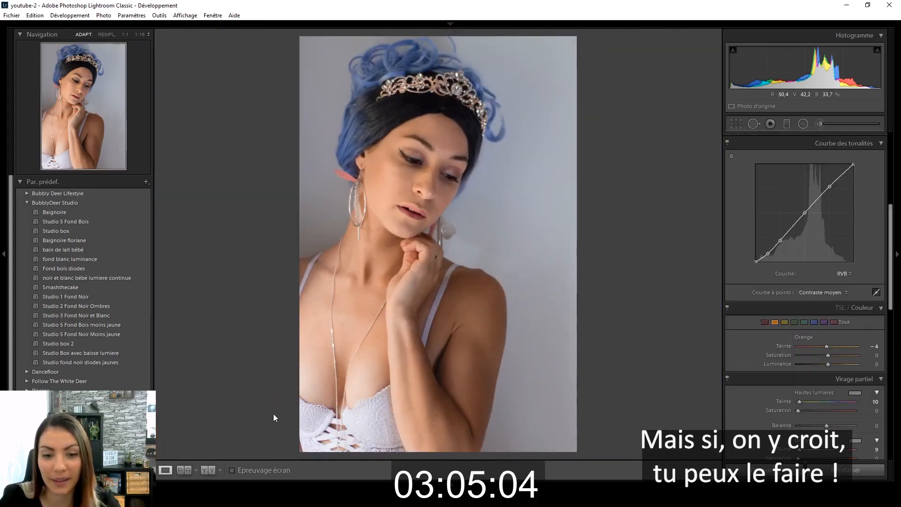
click(210, 470)
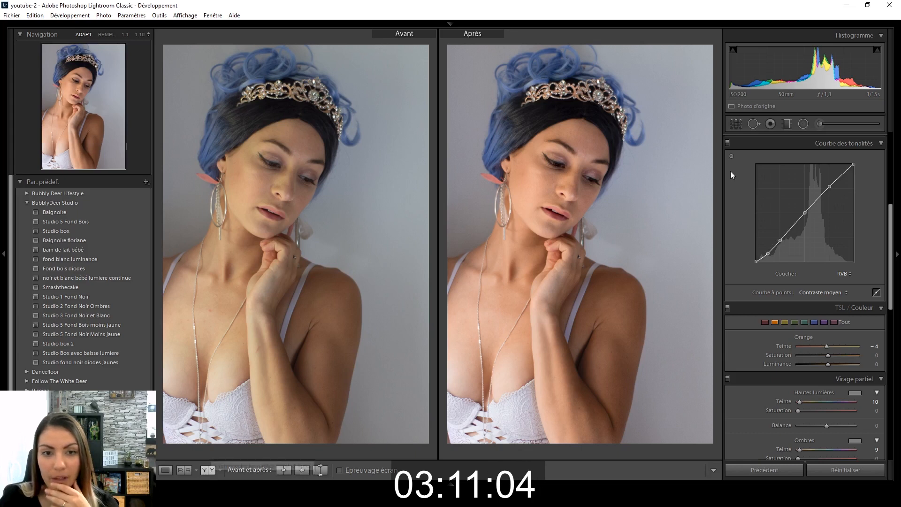
click(809, 124)
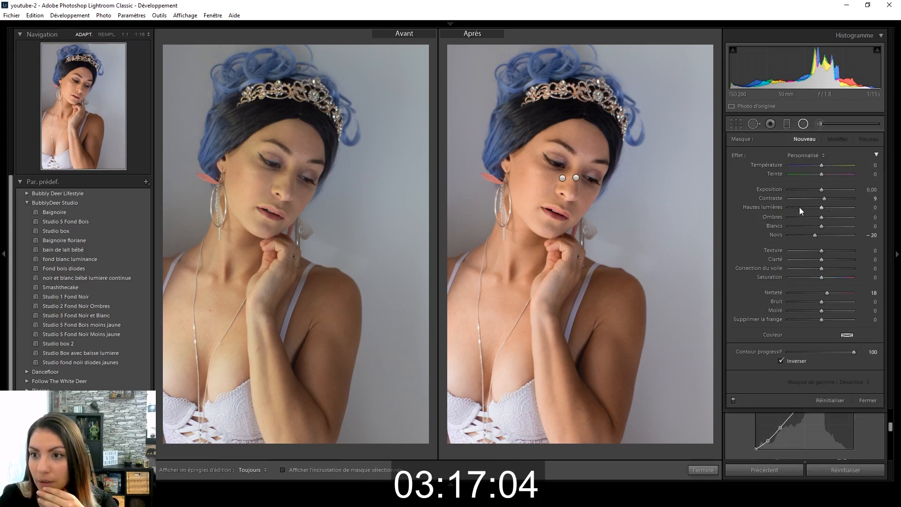
click(798, 126)
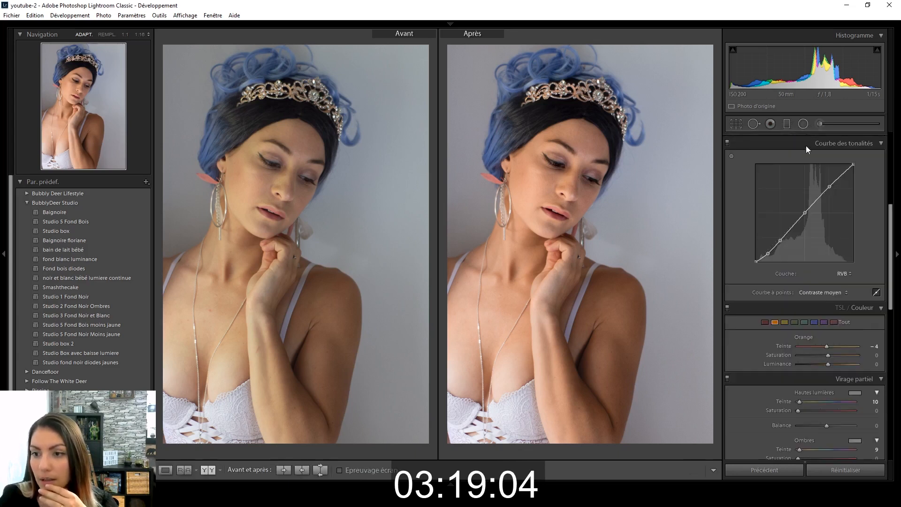
- Add another tilted elliptical radial filter around the head with exposure 0.26, contrast 0, blacks 0 and sharpness 18
scroll(806, 145, up, 3)
click(802, 125)
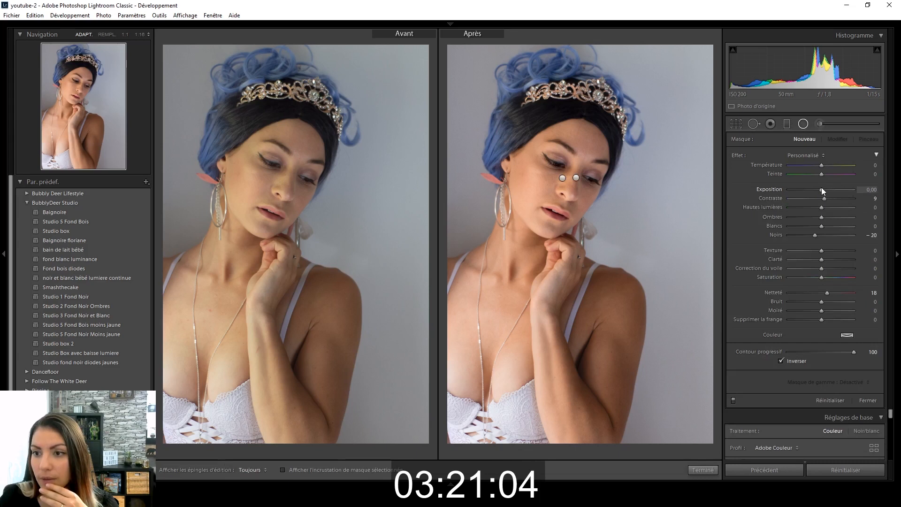
double_click(815, 235)
double_click(823, 199)
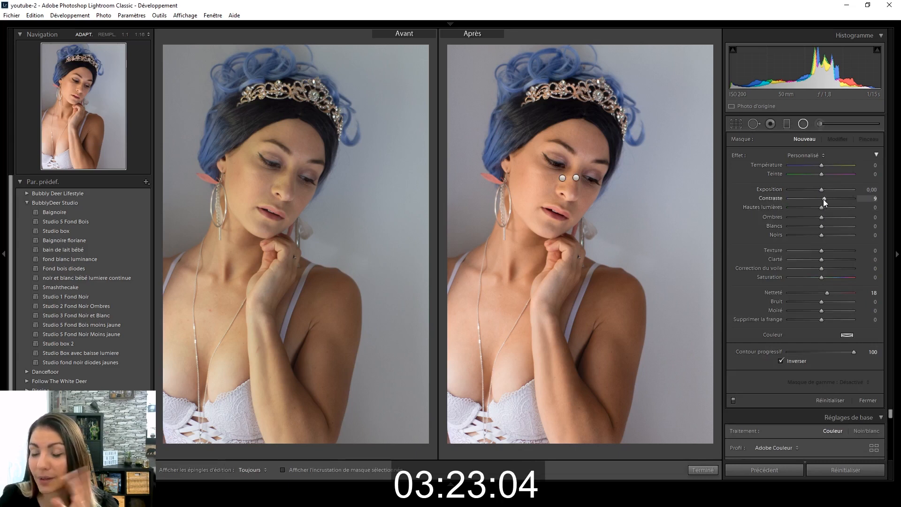
drag(822, 190, 824, 190)
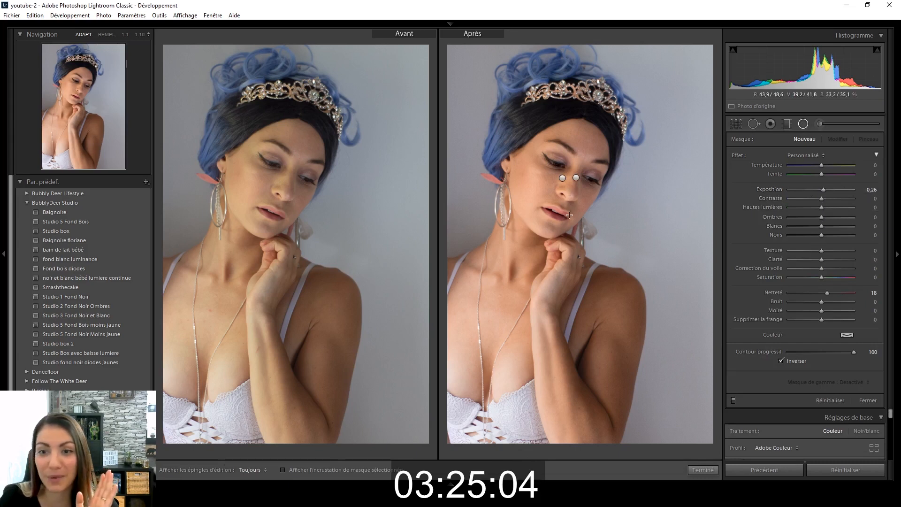
drag(644, 369, 583, 290)
drag(657, 196, 645, 192)
drag(545, 313, 561, 285)
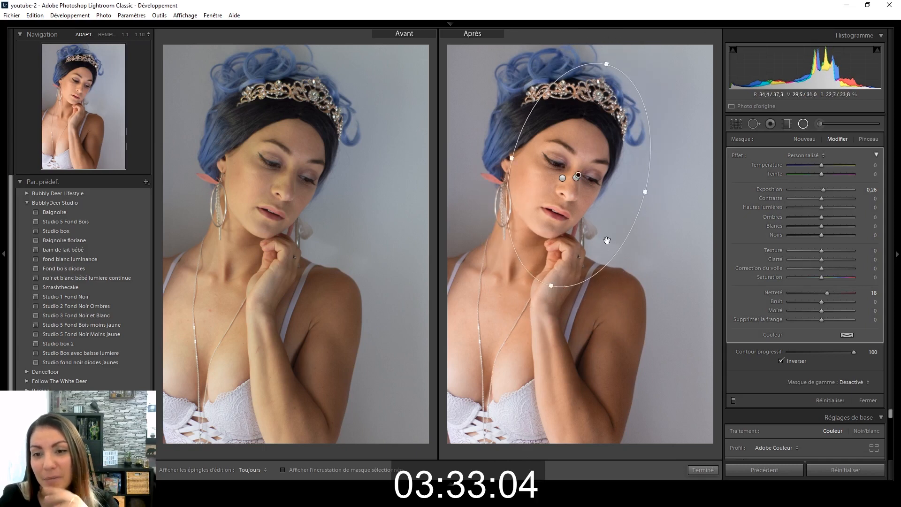
click(703, 469)
- Tighten the portrait crop slightly from the lower edge, keeping the original aspect ratio
click(736, 123)
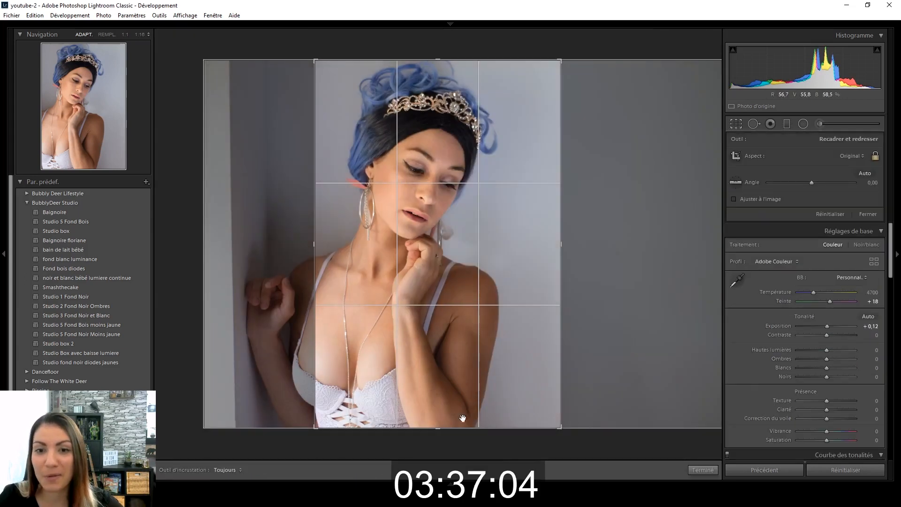
drag(438, 428, 438, 422)
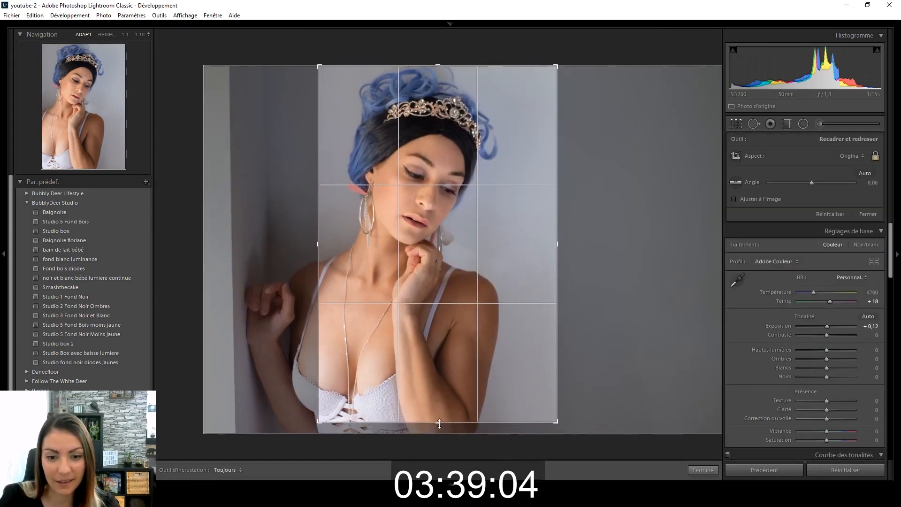
click(703, 470)
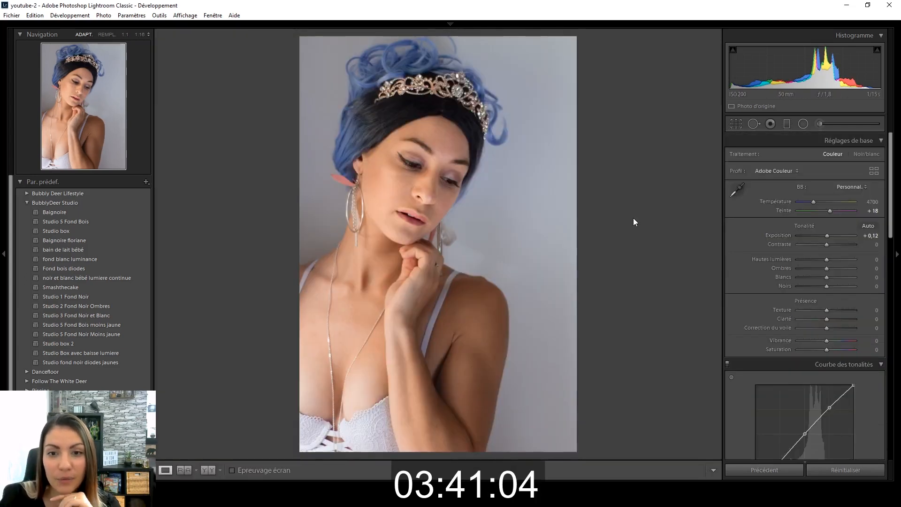
- Fine-tune the woman's horizontal position inside the crop frame and apply the crop
click(735, 125)
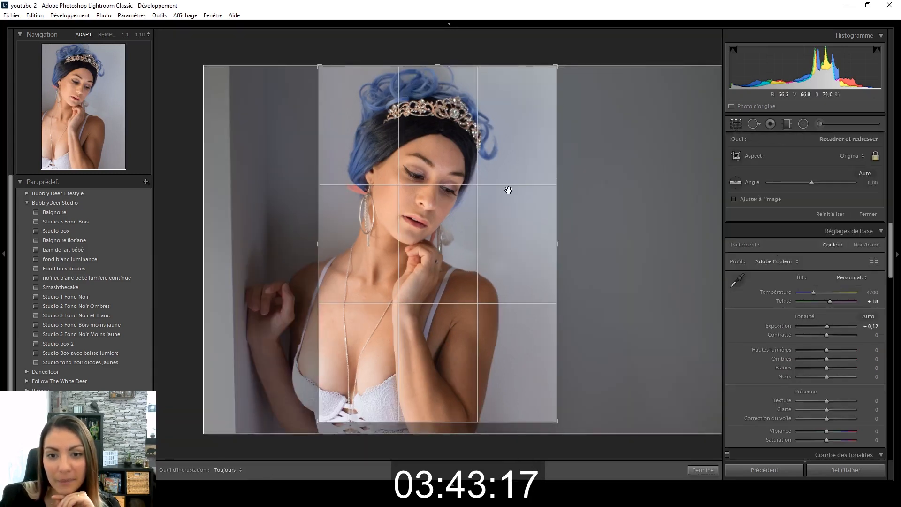
click(699, 469)
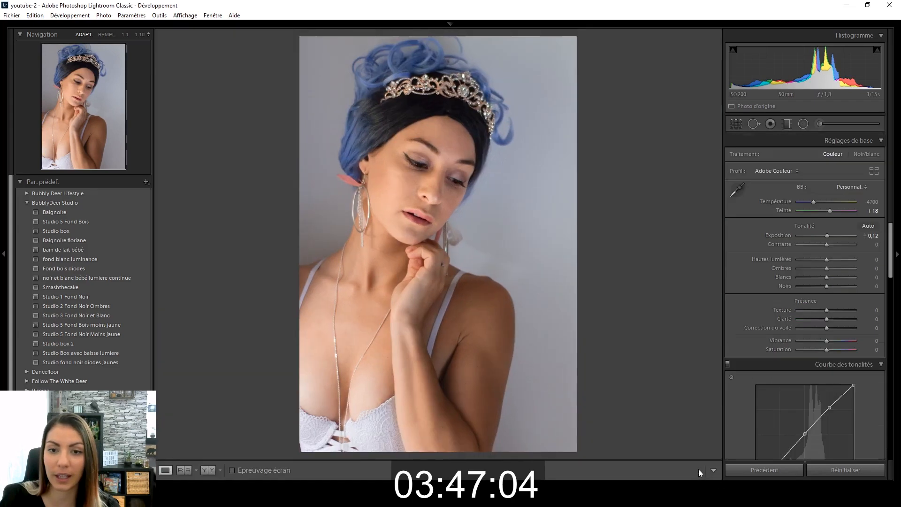
click(735, 124)
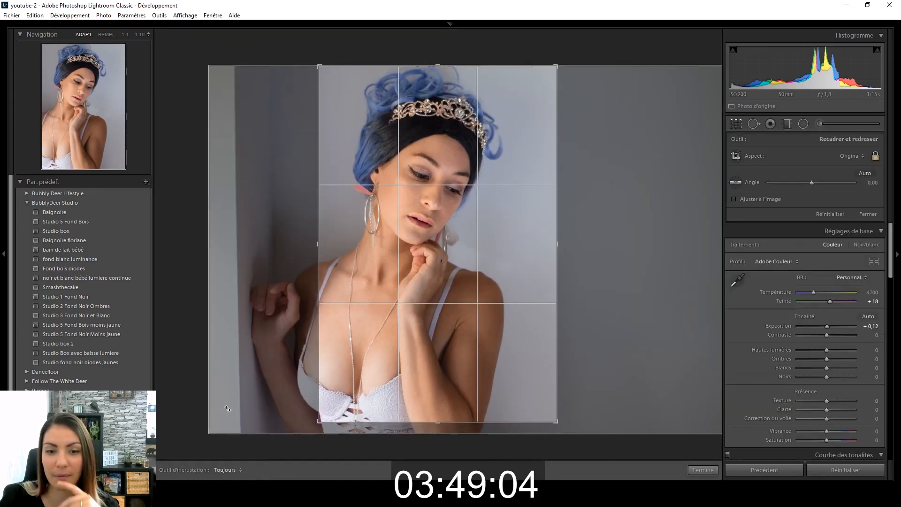
drag(518, 345, 514, 351)
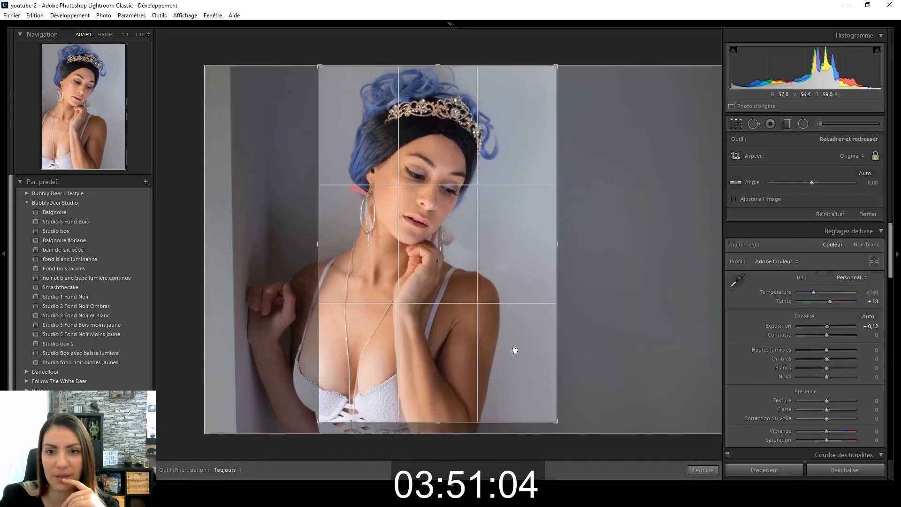
click(709, 470)
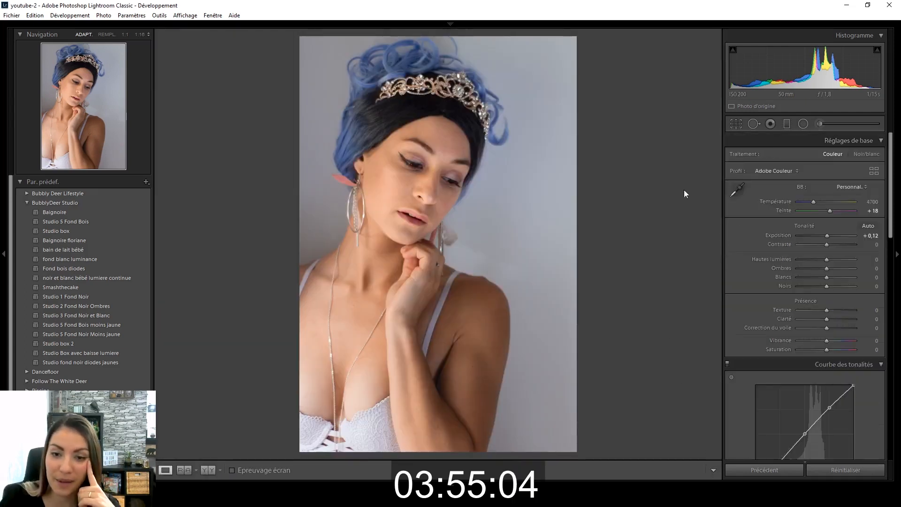
- Check the hand and shoulder area up close and switch the photo's treatment to black and white
click(498, 284)
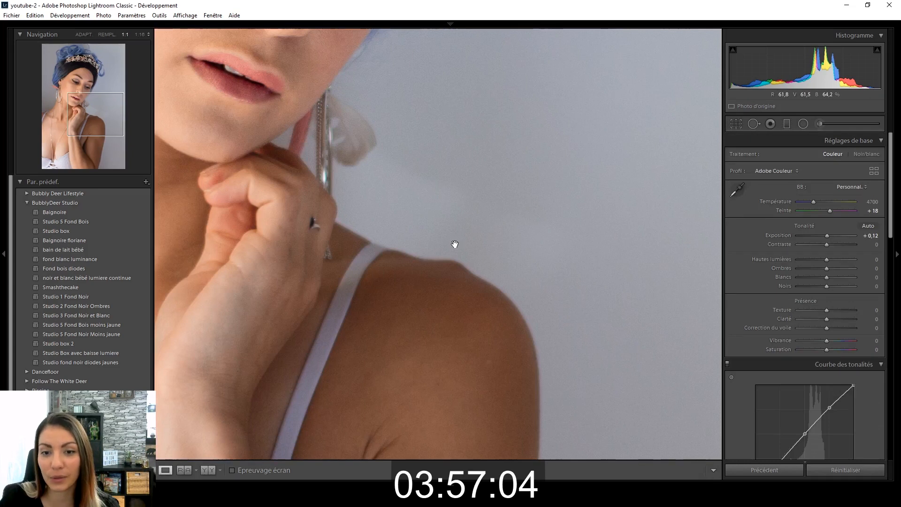
click(617, 221)
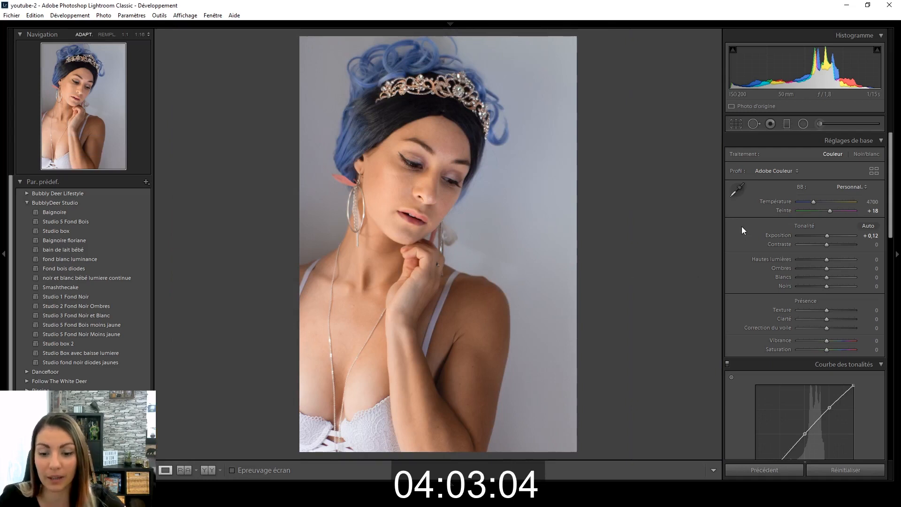
click(863, 153)
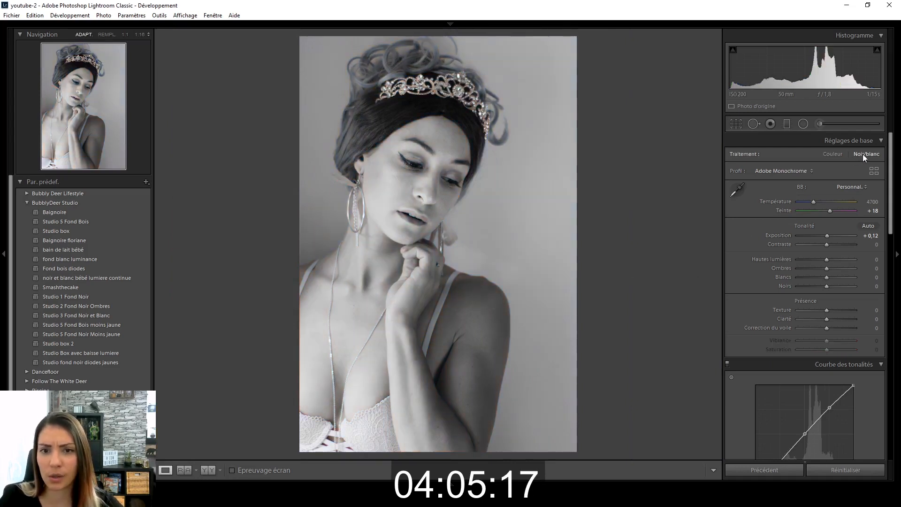
- Return the photo's treatment to colour and set contrast to +12 and shadows to +17
click(831, 154)
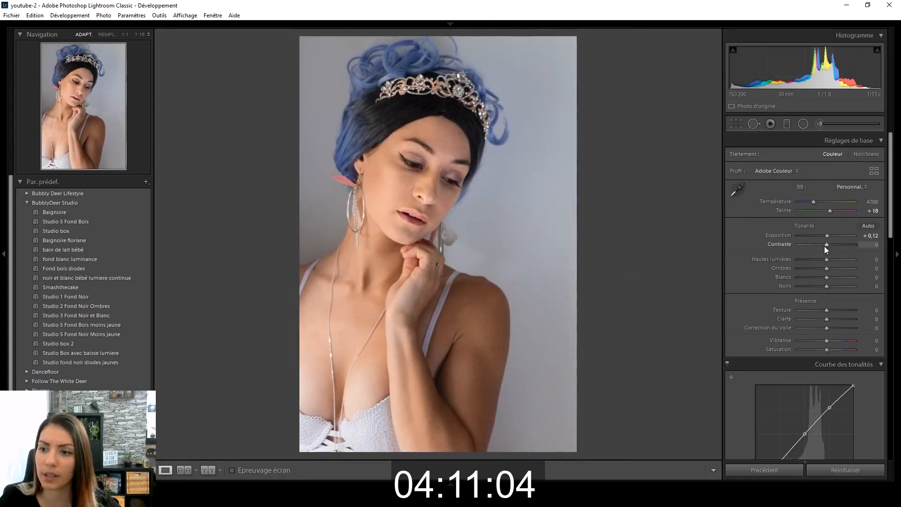
drag(826, 245, 829, 247)
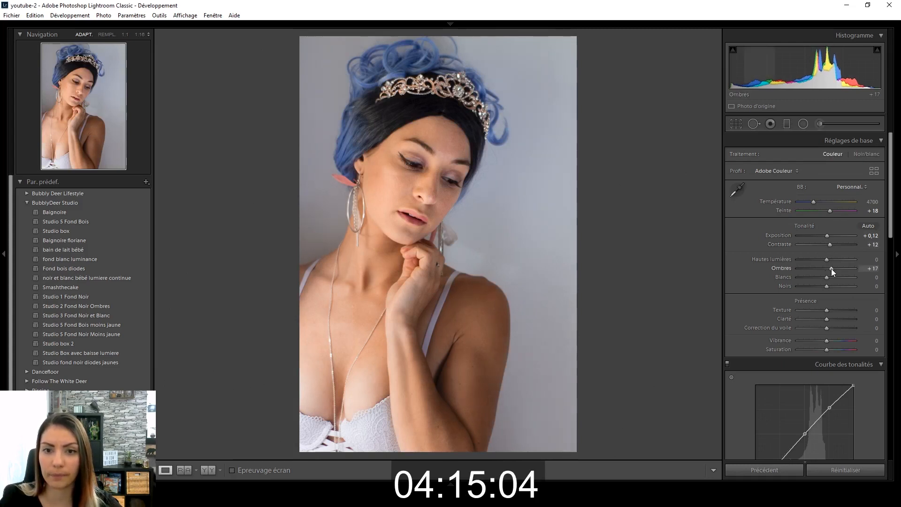
click(831, 269)
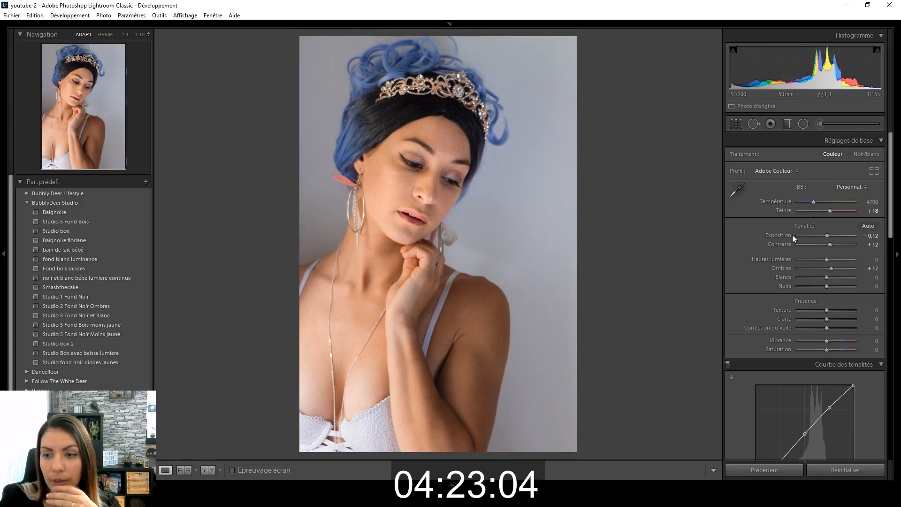
- Set the split-toning highlights to hue 8 and saturation 3
scroll(766, 259, down, 5)
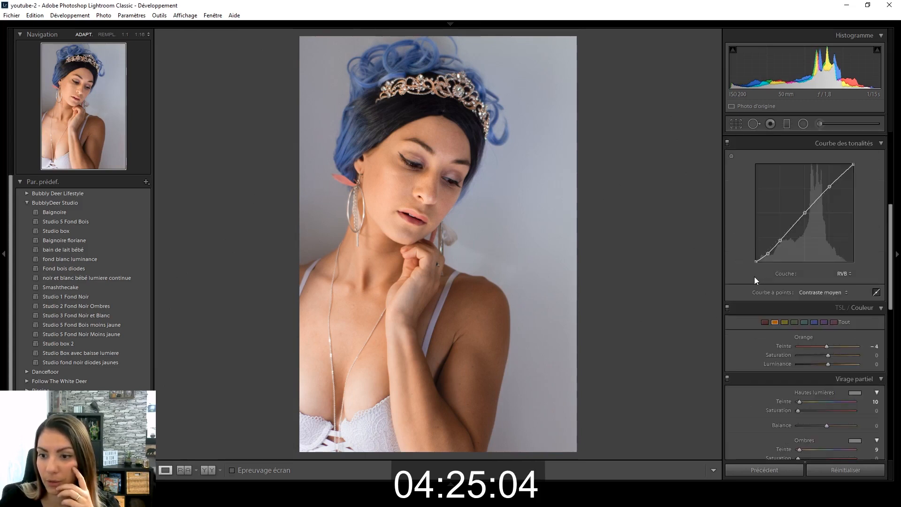
scroll(747, 281, down, 3)
click(875, 328)
click(876, 337)
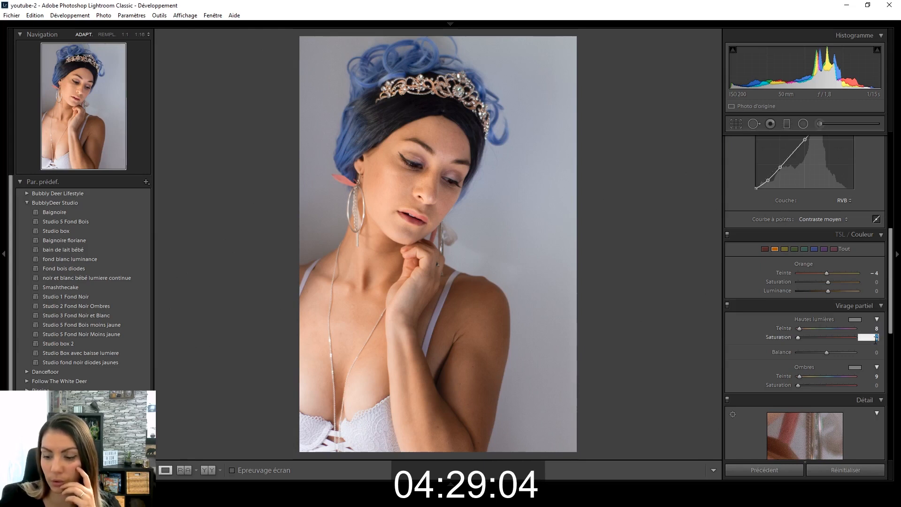
text(8)
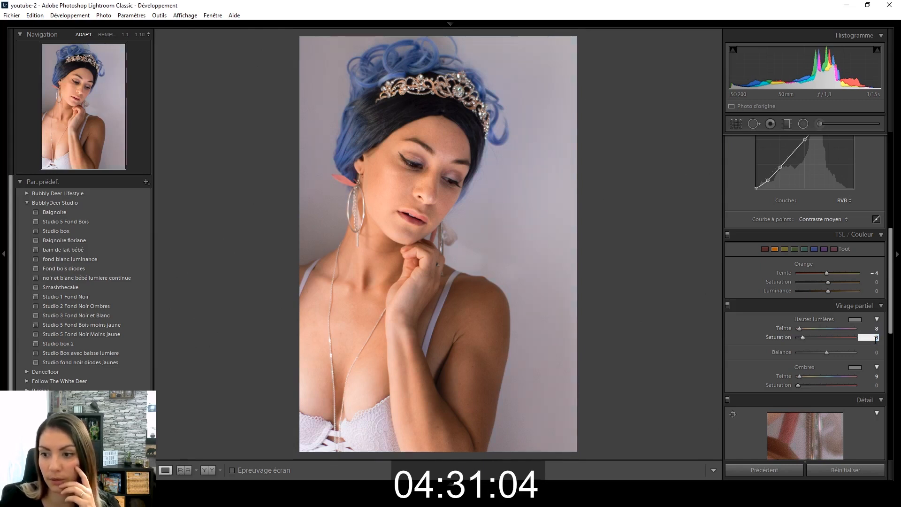
key(BackSpace)
text(3)
key(Return)
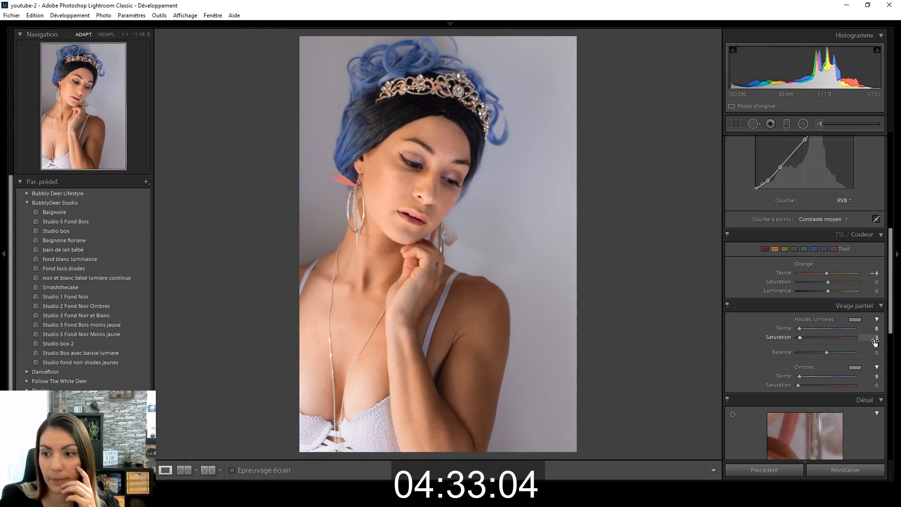
- Compare the before and after versions side by side and set the white balance tint to +15
click(208, 470)
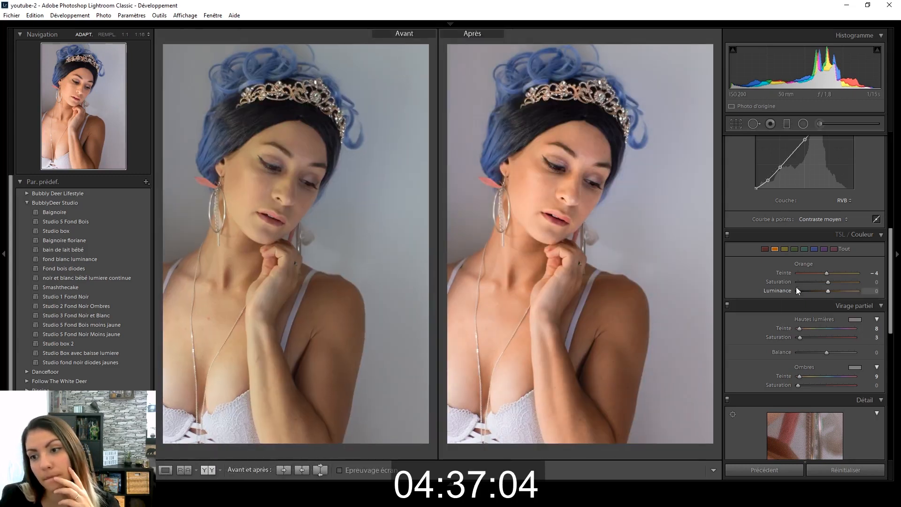
scroll(786, 275, up, 5)
click(873, 211)
text(15)
key(Return)
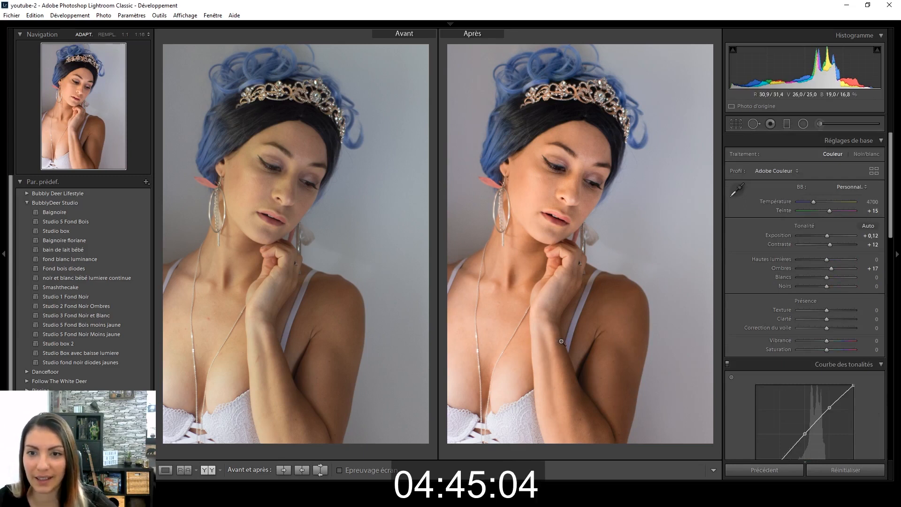
- Reset the portrait crop to the full landscape frame and apply it
click(737, 124)
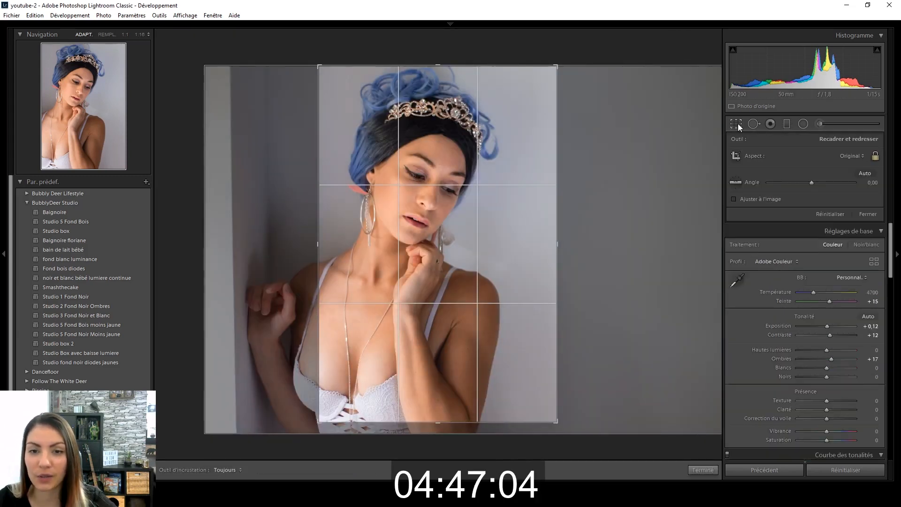
click(829, 214)
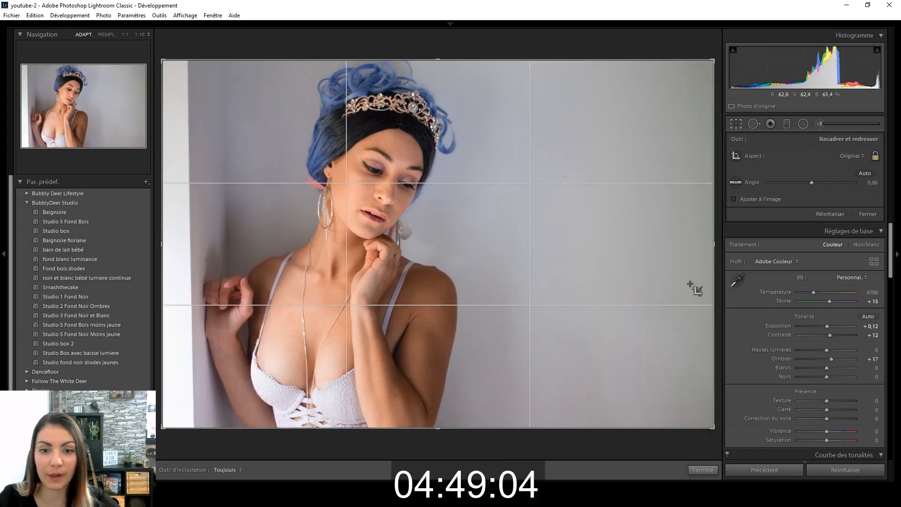
click(701, 470)
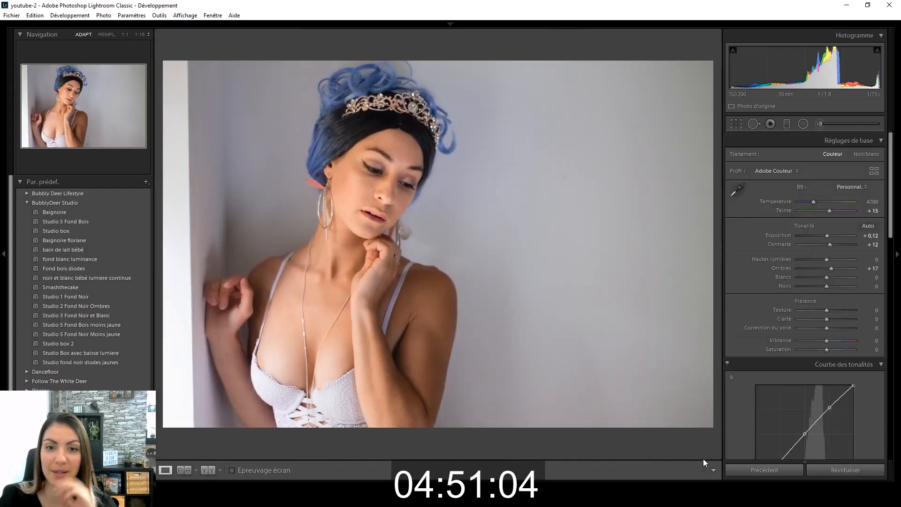
- Try a tighter landscape crop around the woman, keeping the original aspect ratio
click(736, 123)
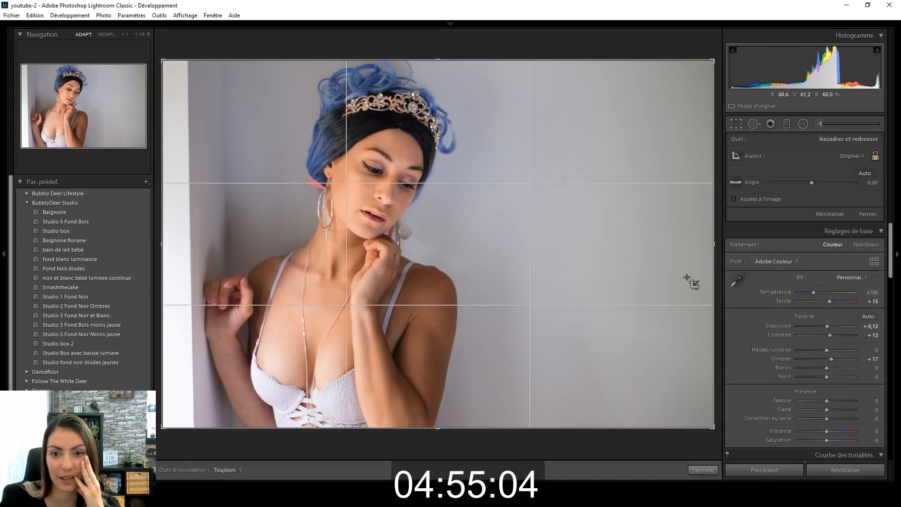
drag(713, 345, 665, 303)
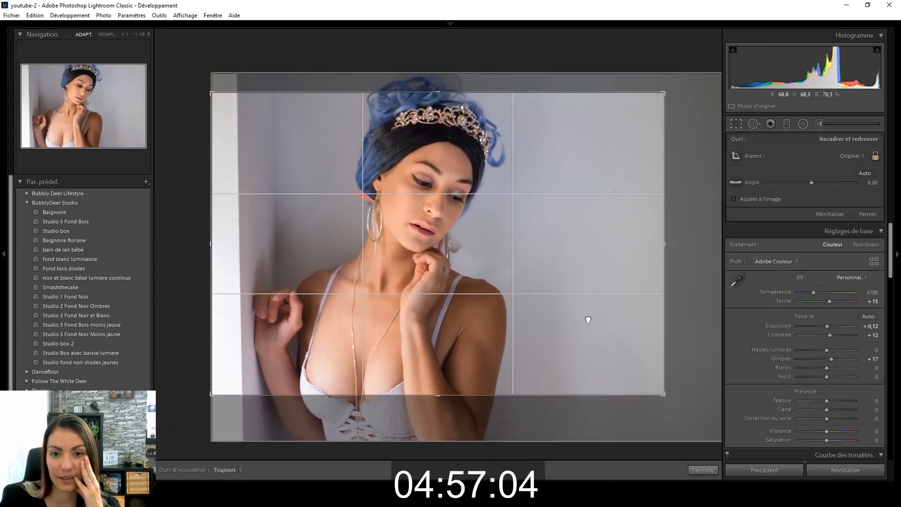
click(703, 469)
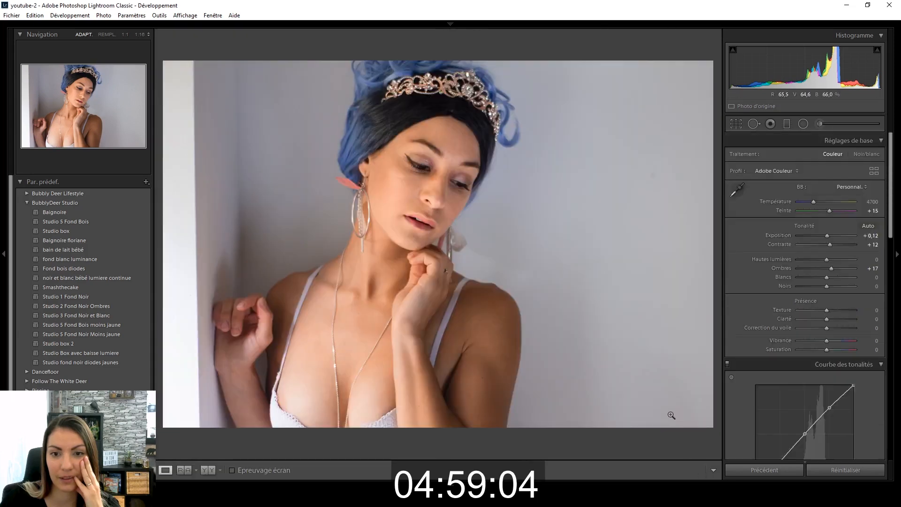
- Remove the tighter crop to restore the full frame and show the before and after versions side by side
click(735, 123)
click(836, 215)
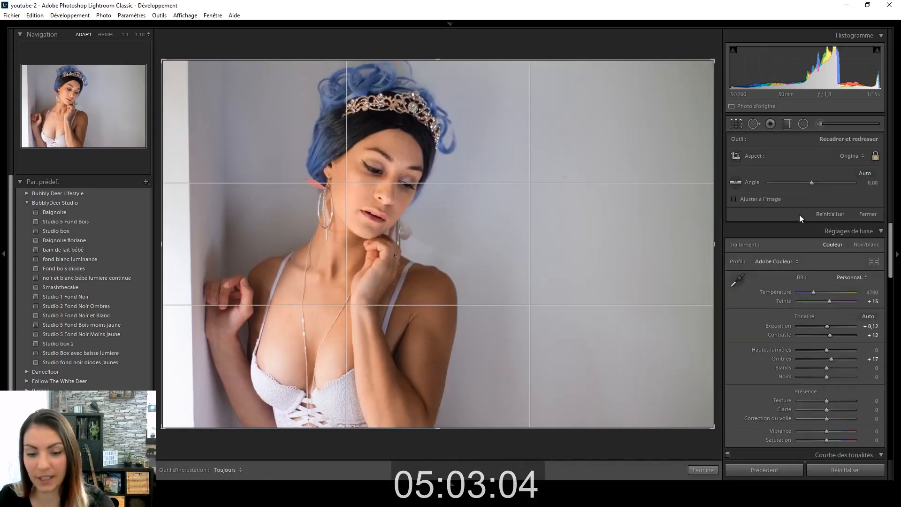
click(702, 470)
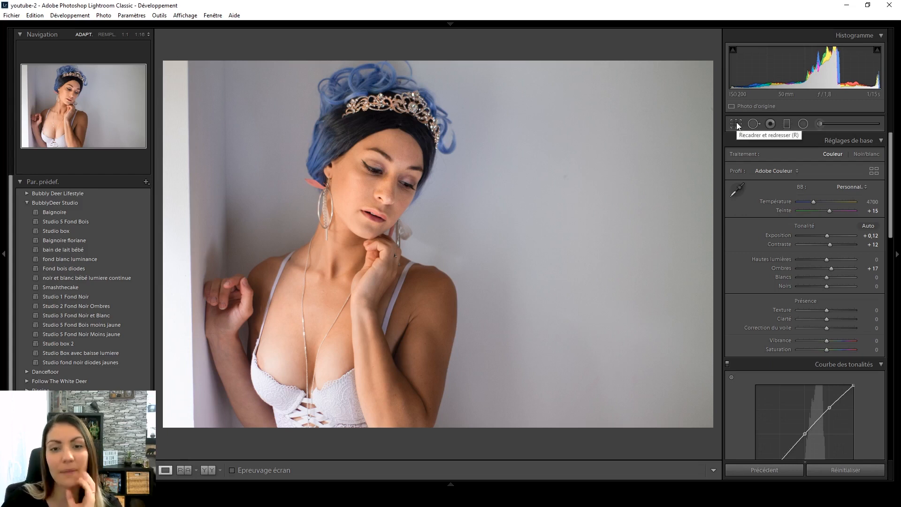
click(208, 470)
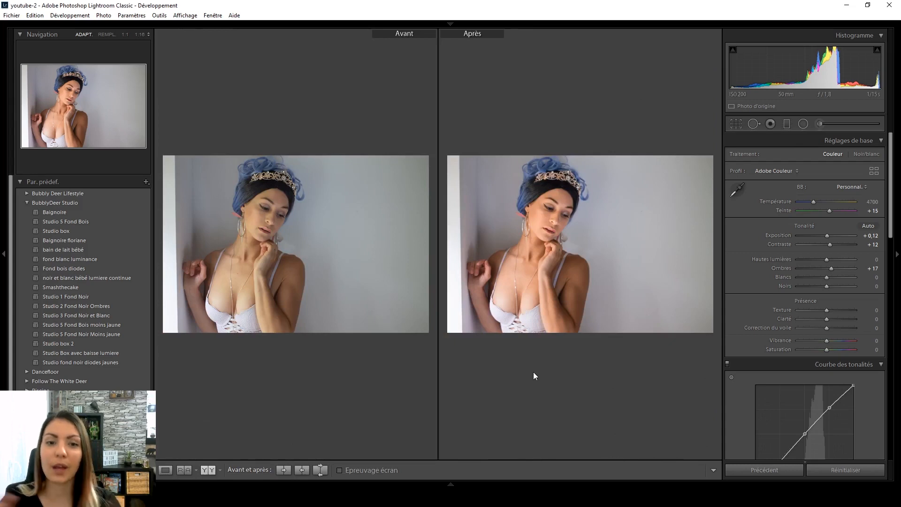